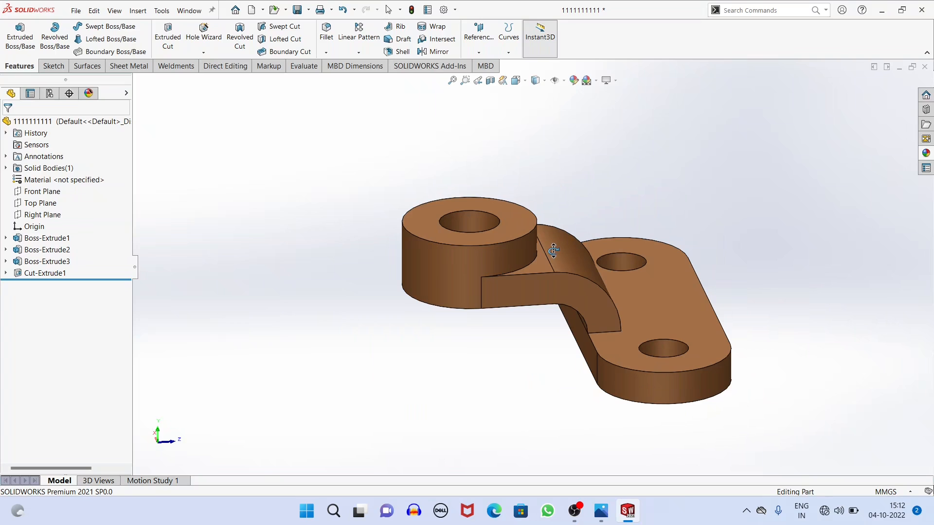
Step: Look over the dimensioned bracket drawing in the image viewer, and save and close the open part in SOLIDWORKS
{"action": "key", "text": "Escape"}
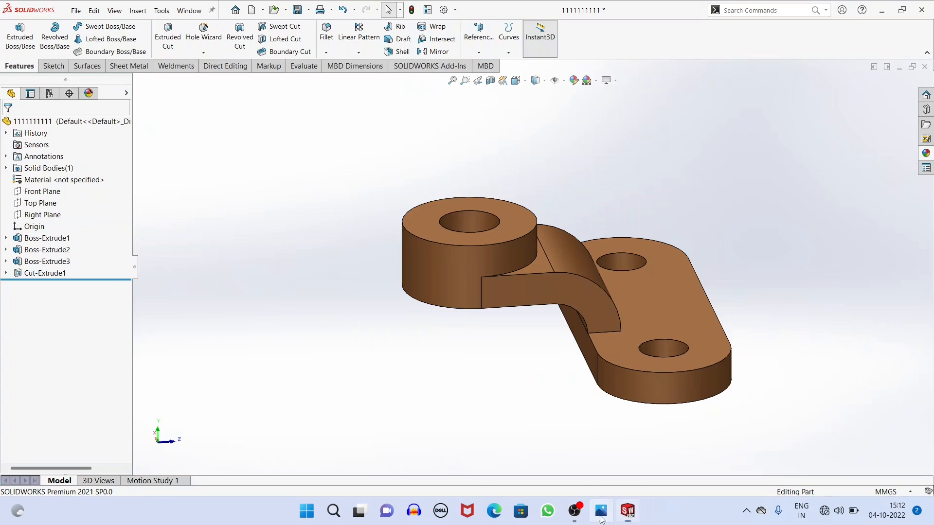
{"action": "left_click", "coordinate": [602, 510]}
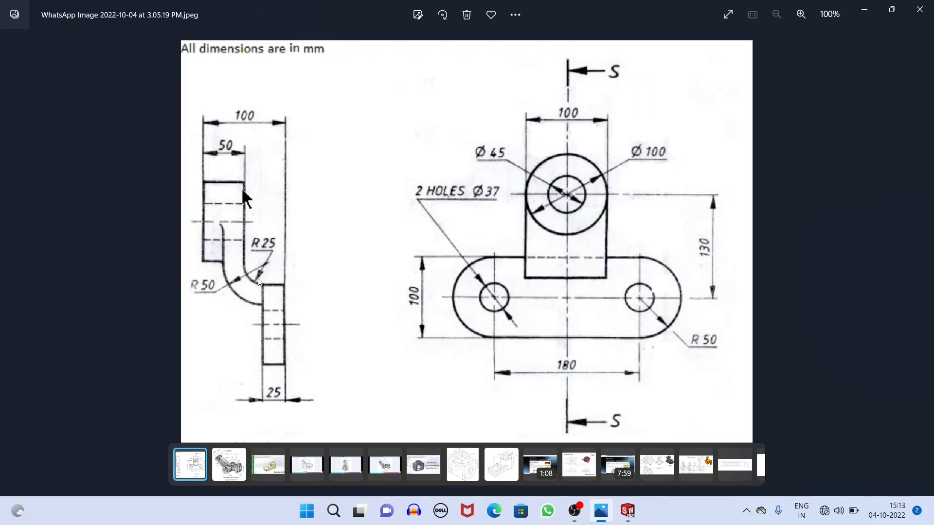
{"action": "left_click", "coordinate": [628, 511]}
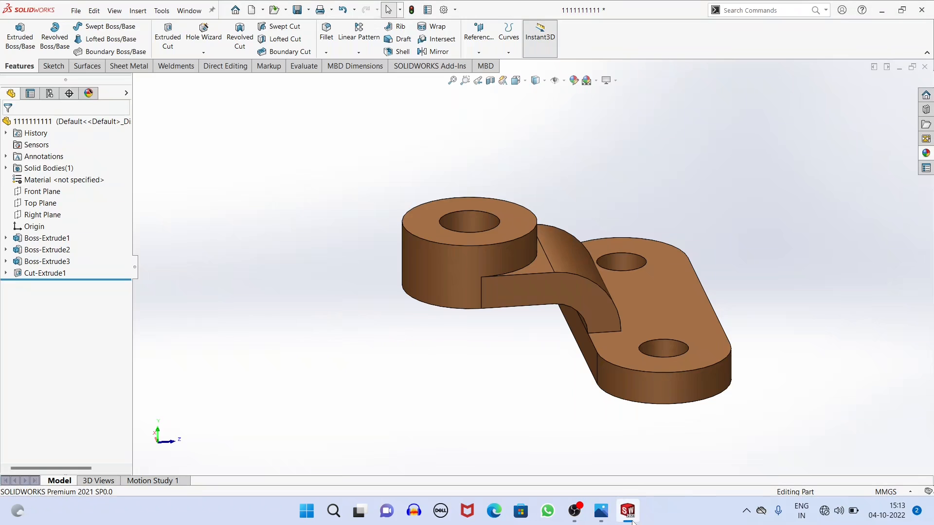
{"action": "left_click", "coordinate": [925, 67]}
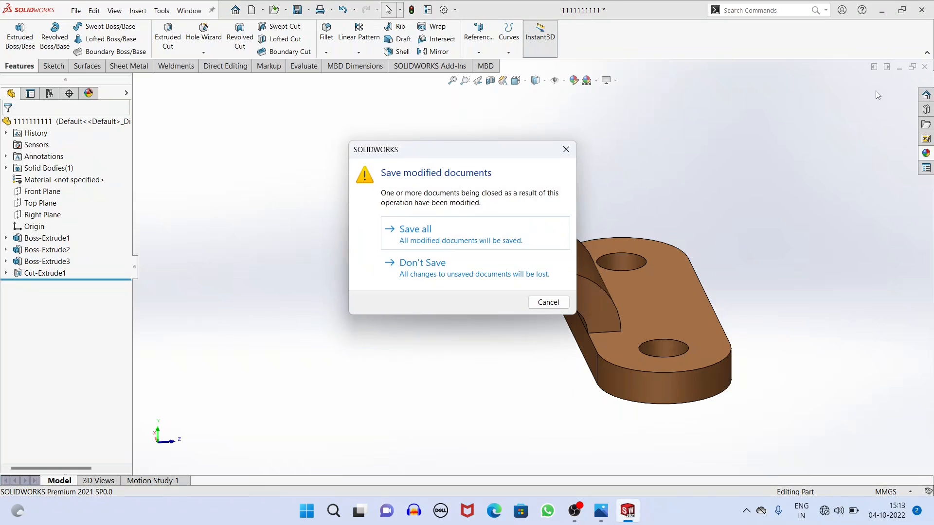
{"action": "left_click", "coordinate": [444, 236]}
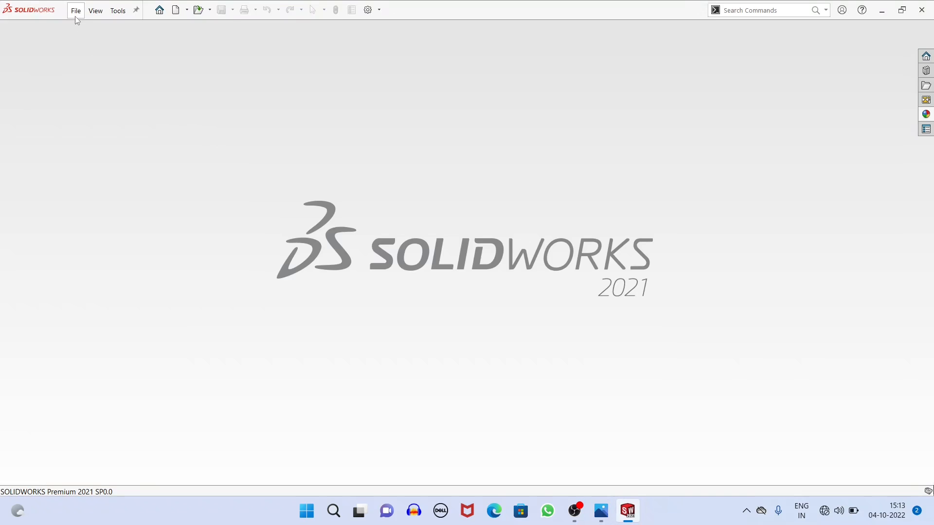
Step: Create a new part document
{"action": "left_click", "coordinate": [76, 12]}
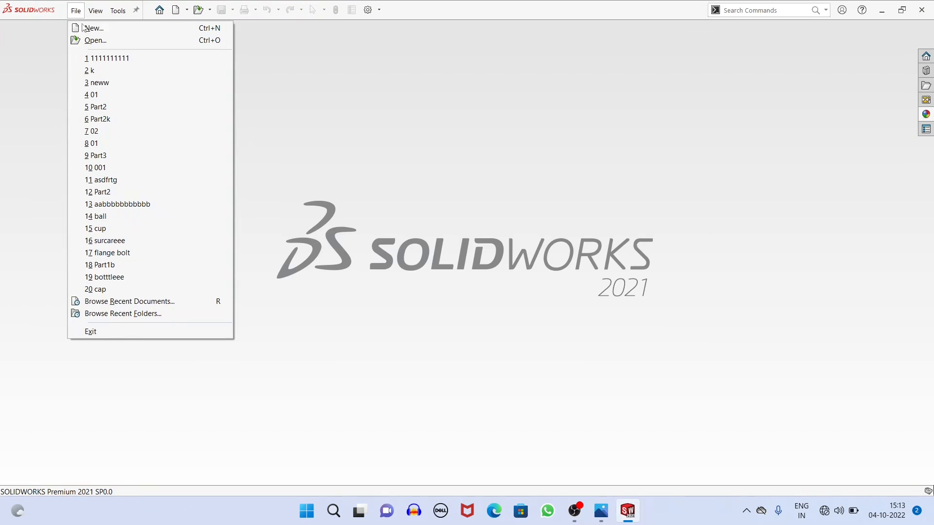
{"action": "left_click", "coordinate": [85, 28]}
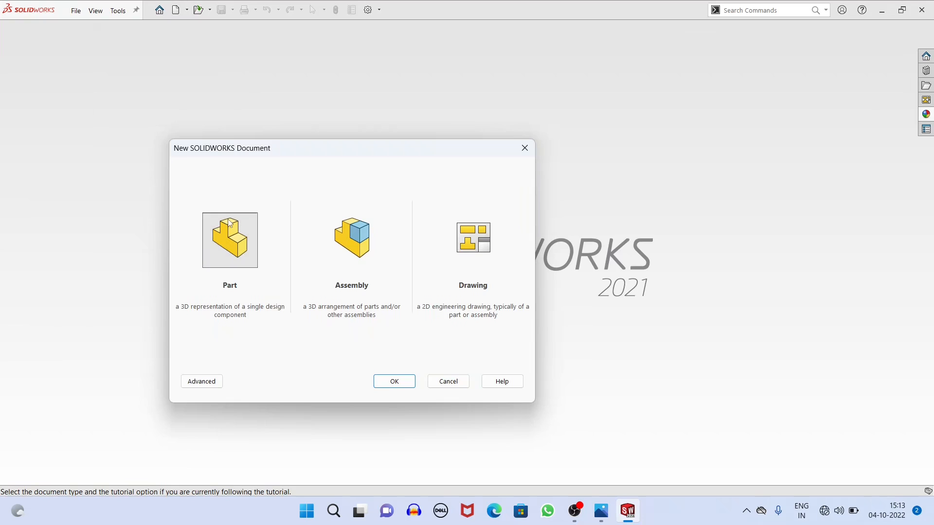
{"action": "left_click", "coordinate": [398, 382]}
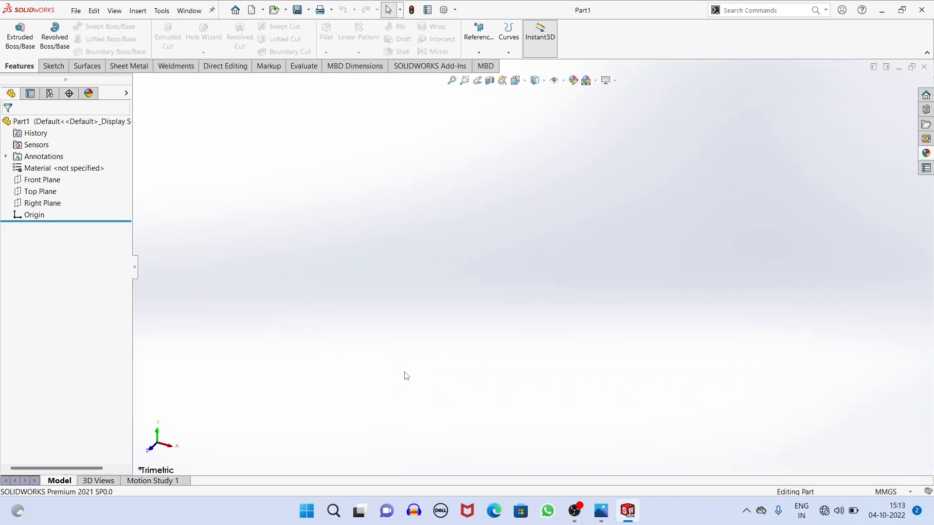
Step: Start a new sketch on the Front Plane
{"action": "left_click", "coordinate": [54, 66]}
{"action": "left_click", "coordinate": [15, 34]}
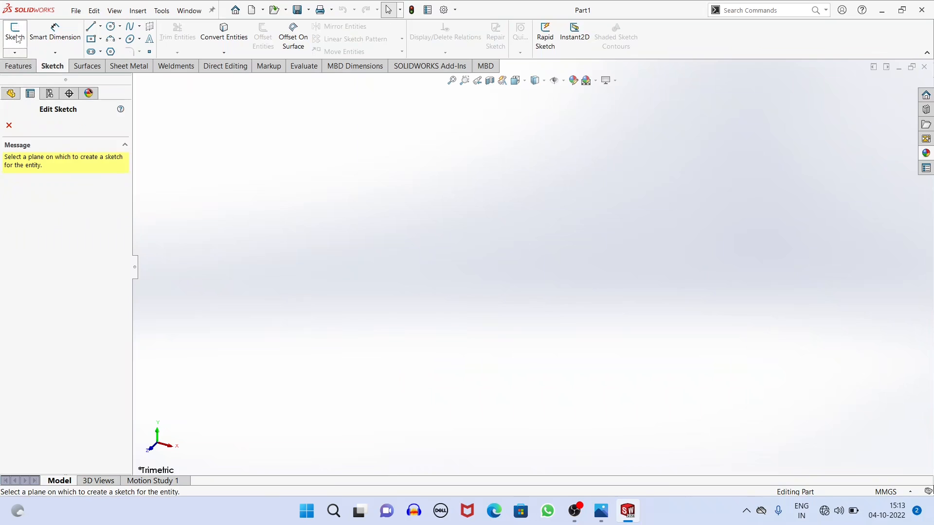
{"action": "left_click", "coordinate": [400, 173]}
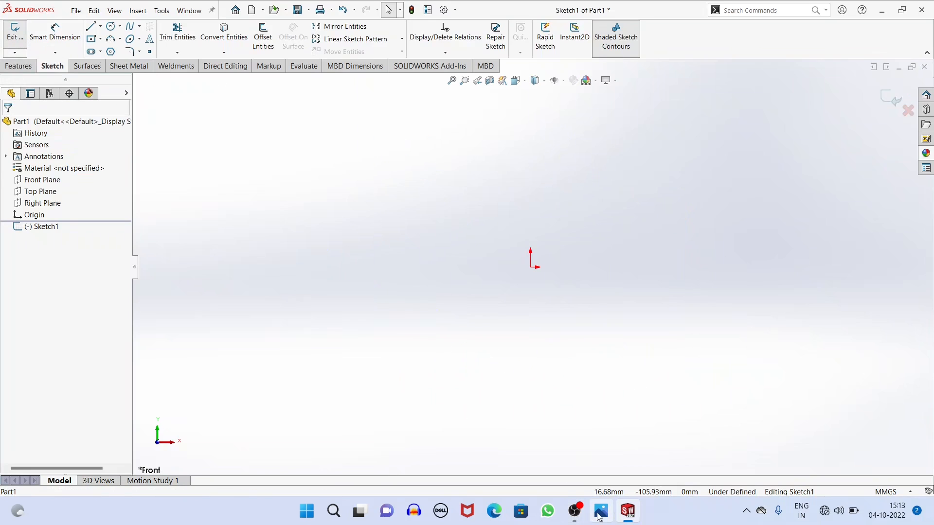
Step: Check the reference drawing and sketch a closed horizontal slot outline with lines about 75 mm long, tangent end arcs, and the upper line through the origin
{"action": "left_click", "coordinate": [600, 512]}
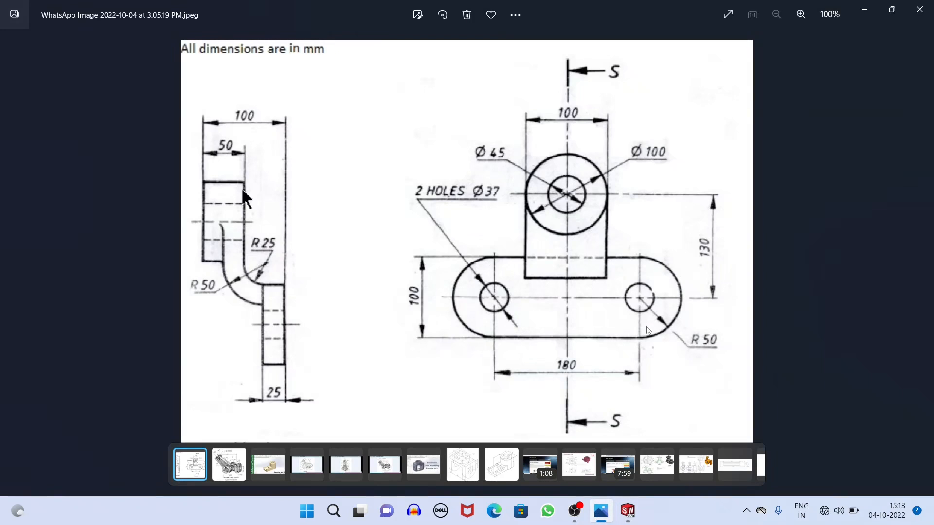
{"action": "left_click", "coordinate": [628, 511]}
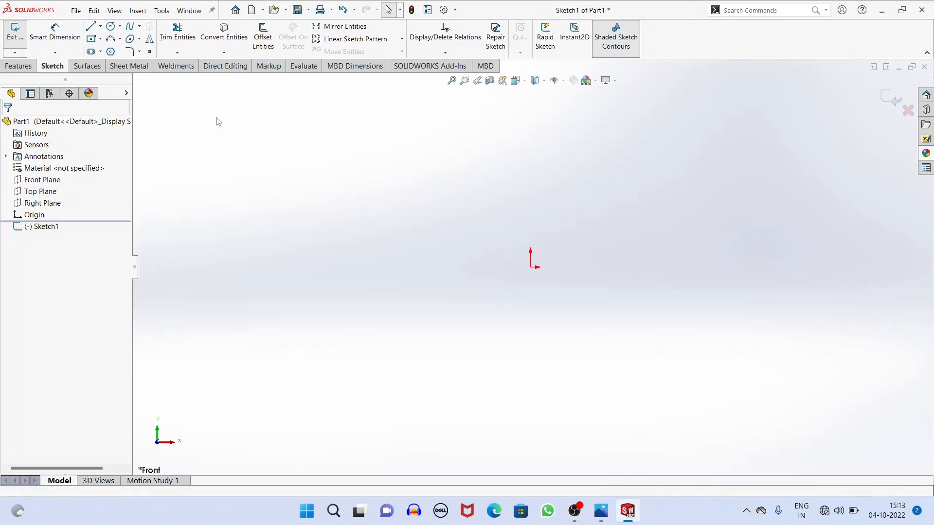
{"action": "left_click", "coordinate": [91, 27]}
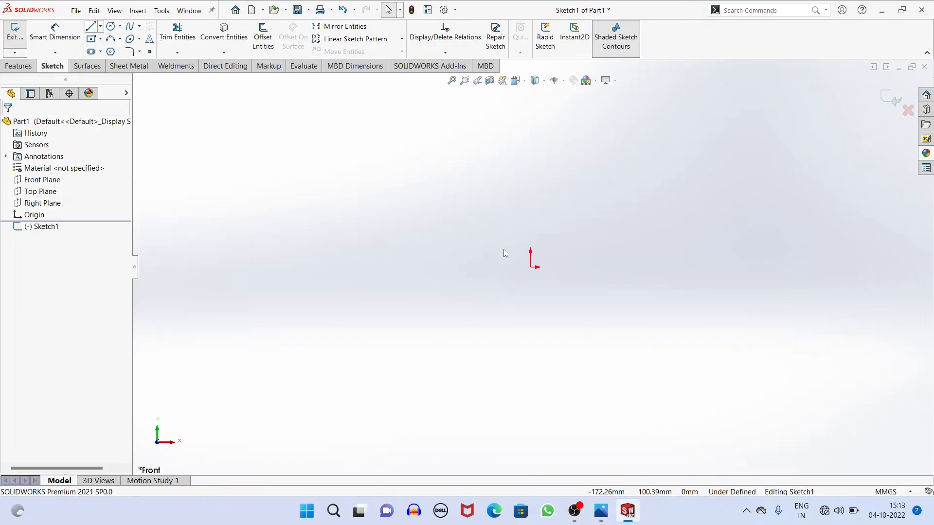
{"action": "mouse_move", "coordinate": [606, 267]}
{"action": "left_mouse_down"}
{"action": "mouse_move", "coordinate": [462, 267]}
{"action": "mouse_move", "coordinate": [370, 295]}
{"action": "mouse_move", "coordinate": [462, 267]}
{"action": "left_mouse_up"}
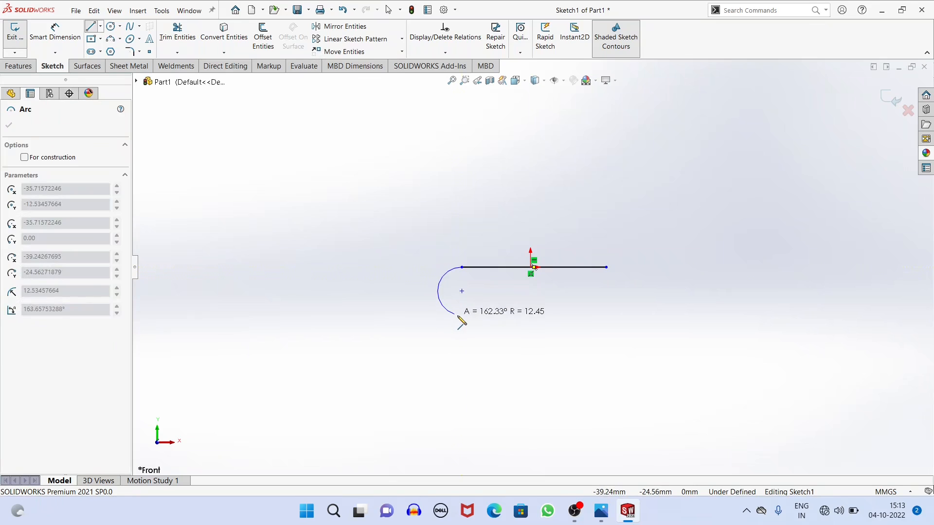
{"action": "left_click", "coordinate": [462, 315]}
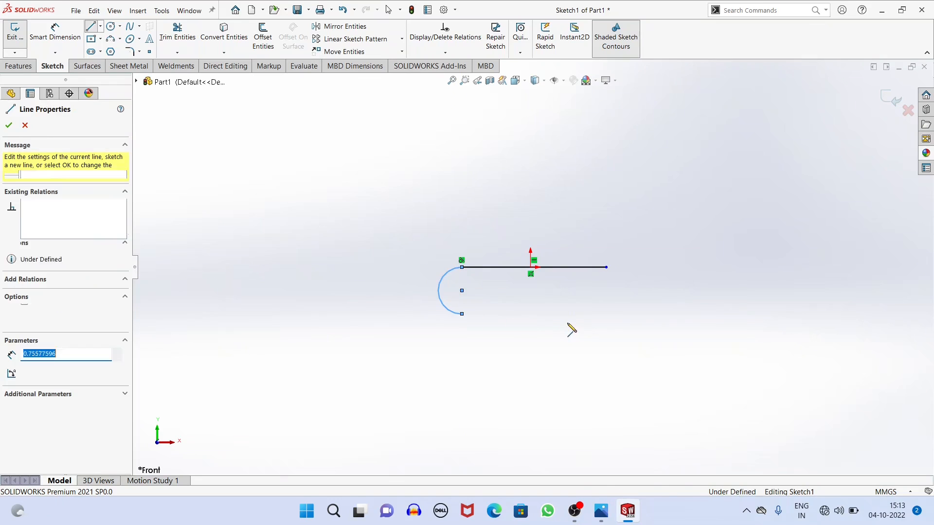
{"action": "left_click", "coordinate": [608, 315]}
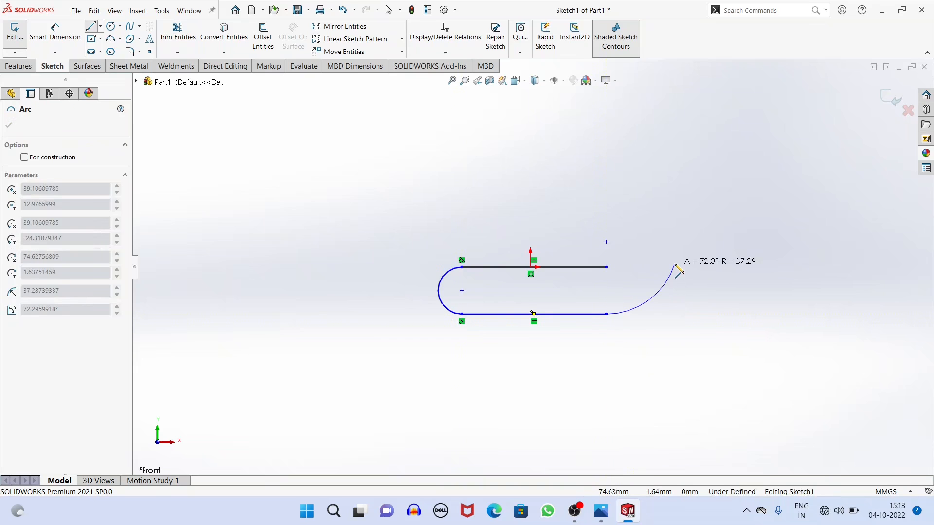
{"action": "left_click", "coordinate": [606, 267]}
{"action": "right_click", "coordinate": [544, 178]}
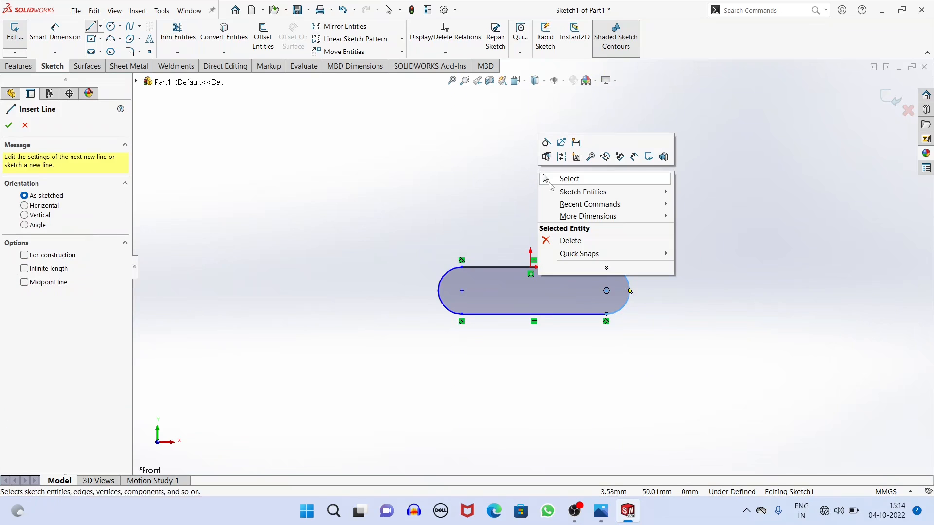
{"action": "left_click", "coordinate": [567, 180]}
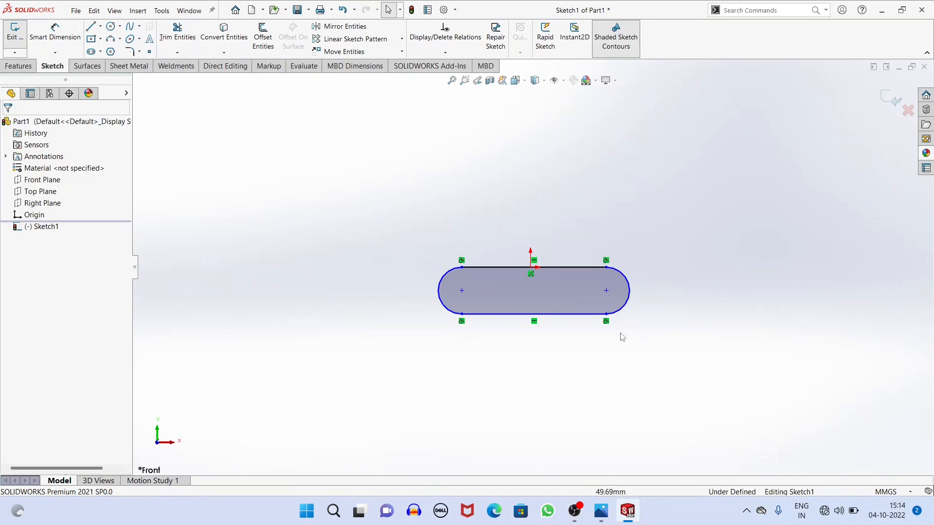
Step: Draw a small circle, about 4 mm in radius, centred on each of the slot's two end arcs
{"action": "scroll", "coordinate": [599, 289], "scroll_direction": "down", "scroll_amount": 1}
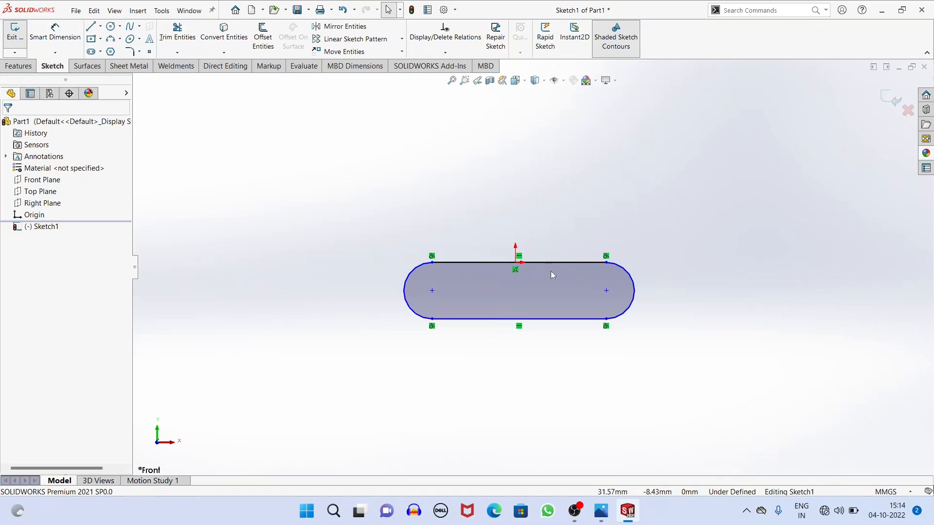
{"action": "left_click", "coordinate": [110, 27]}
{"action": "left_click", "coordinate": [432, 291]}
{"action": "left_click", "coordinate": [439, 299]}
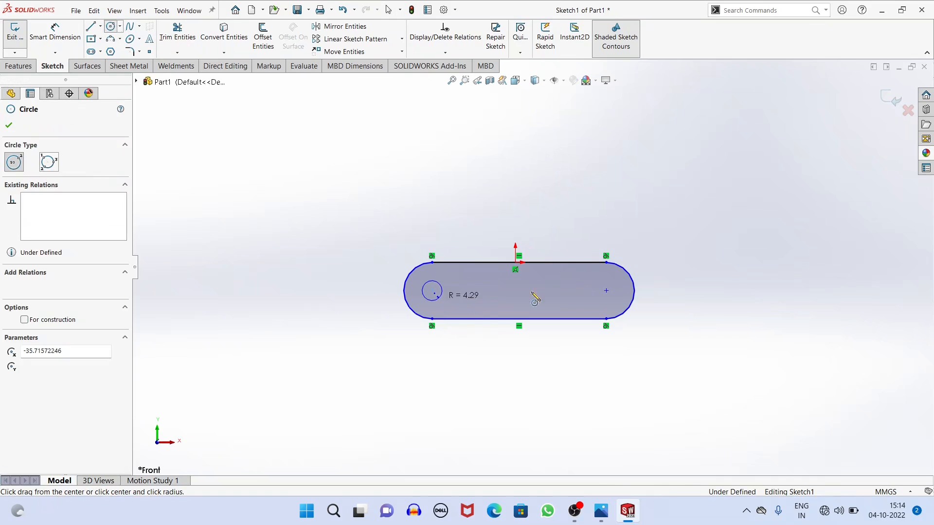
{"action": "left_click", "coordinate": [606, 290]}
{"action": "left_click", "coordinate": [615, 299]}
{"action": "left_click", "coordinate": [9, 126]}
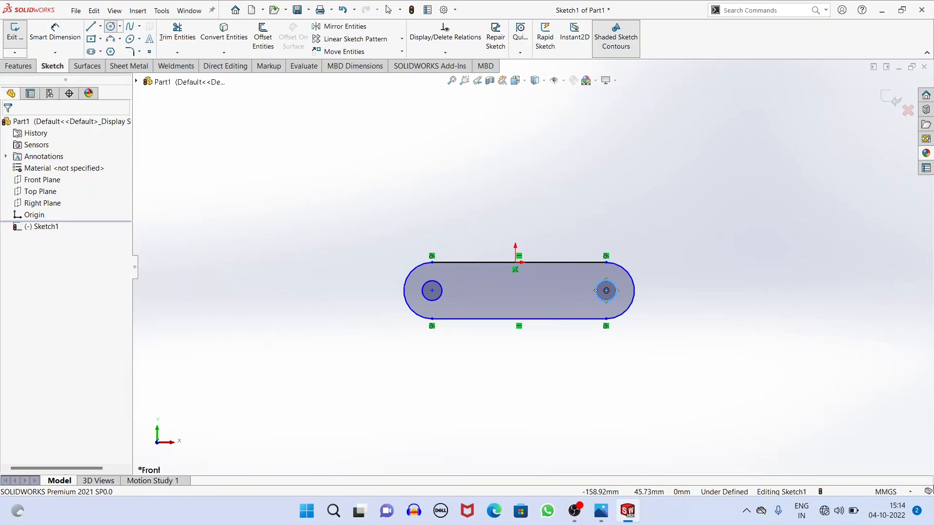
Step: Check the reference drawing and dimension the slot's left end arc with a 50 mm radius
{"action": "left_click", "coordinate": [607, 514]}
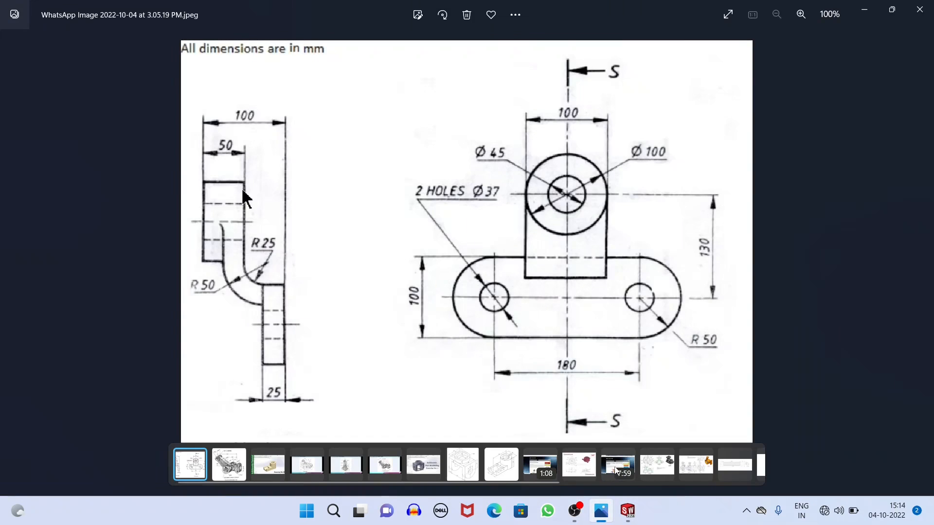
{"action": "left_click", "coordinate": [635, 517]}
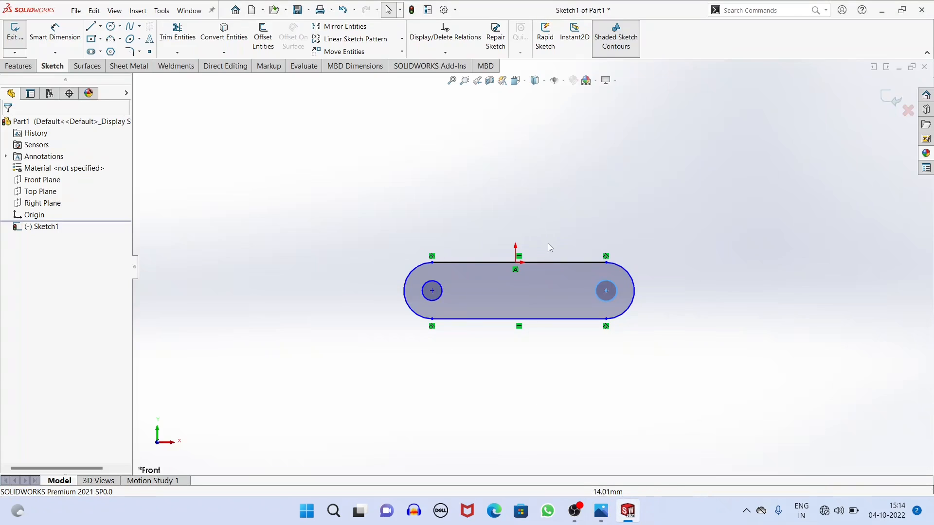
{"action": "scroll", "coordinate": [549, 244], "scroll_direction": "down", "scroll_amount": 2}
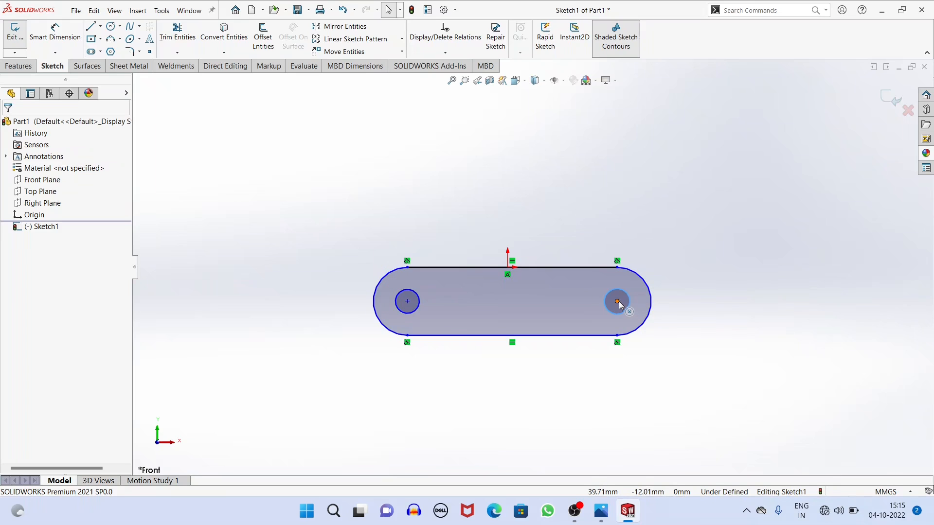
{"action": "left_click", "coordinate": [55, 33]}
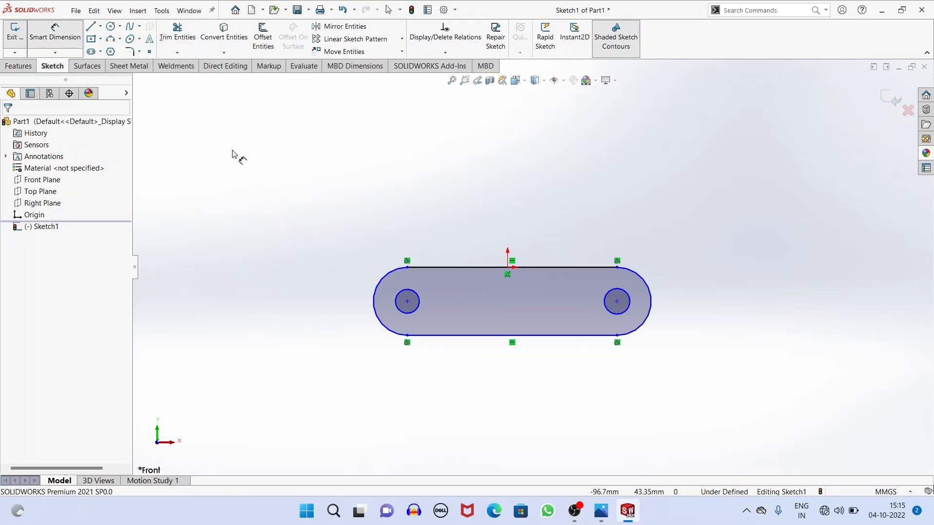
{"action": "left_click", "coordinate": [342, 266]}
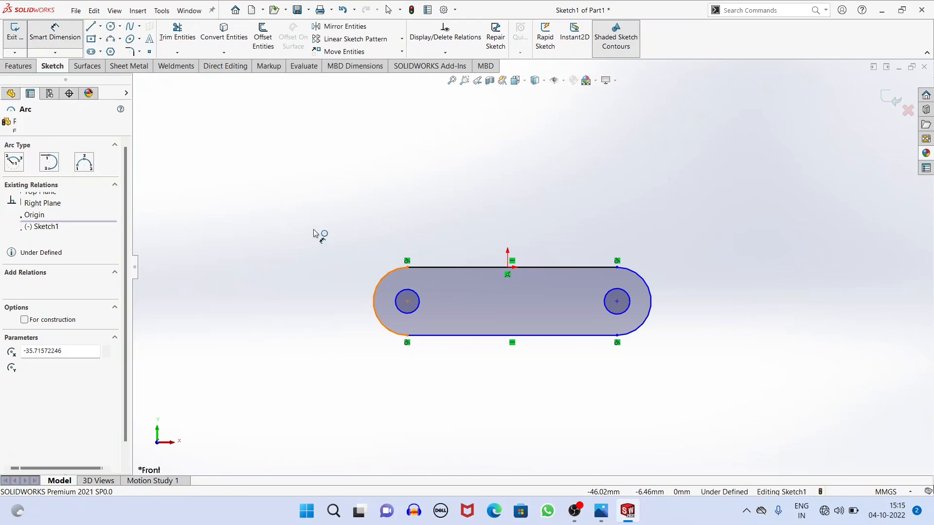
{"action": "left_click", "coordinate": [314, 233]}
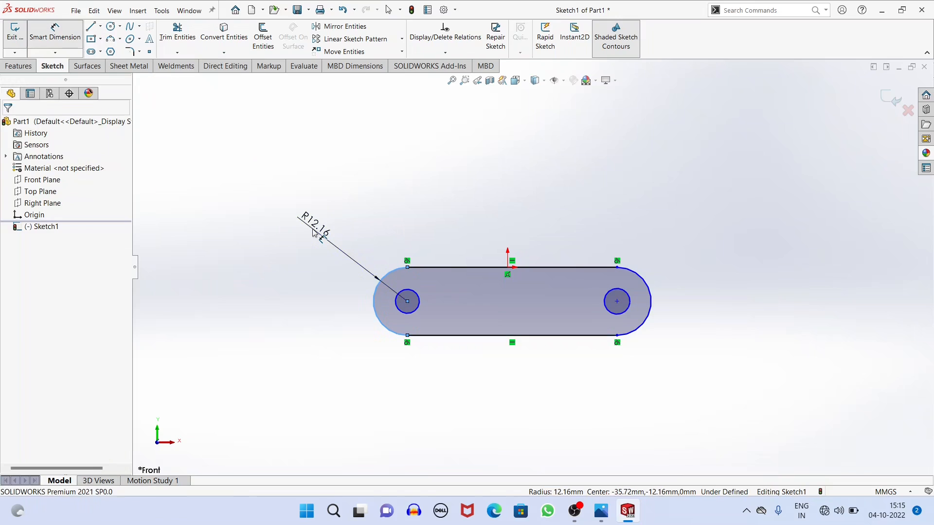
{"action": "type", "text": "50"}
{"action": "key", "text": "Return"}
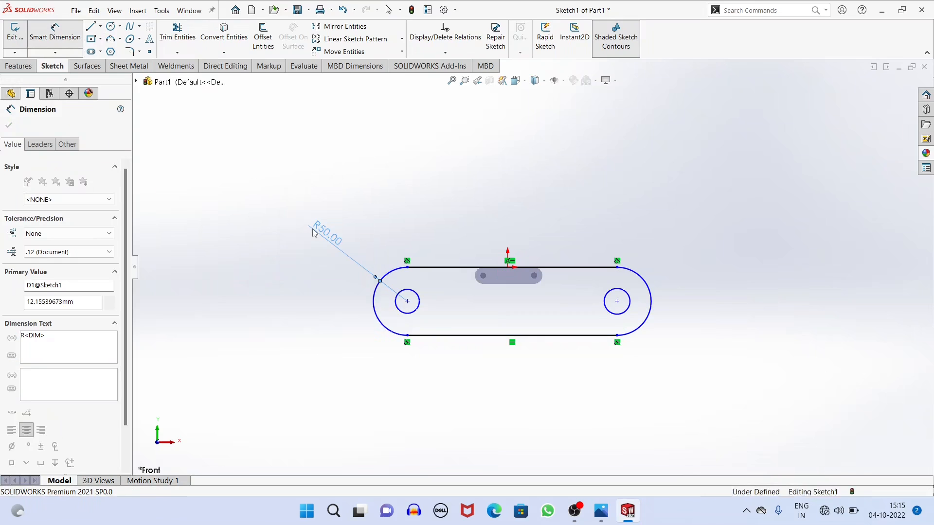
Step: Dimension the horizontal distance between the two circle centres as 180 mm
{"action": "left_click", "coordinate": [407, 301]}
{"action": "left_click", "coordinate": [618, 303]}
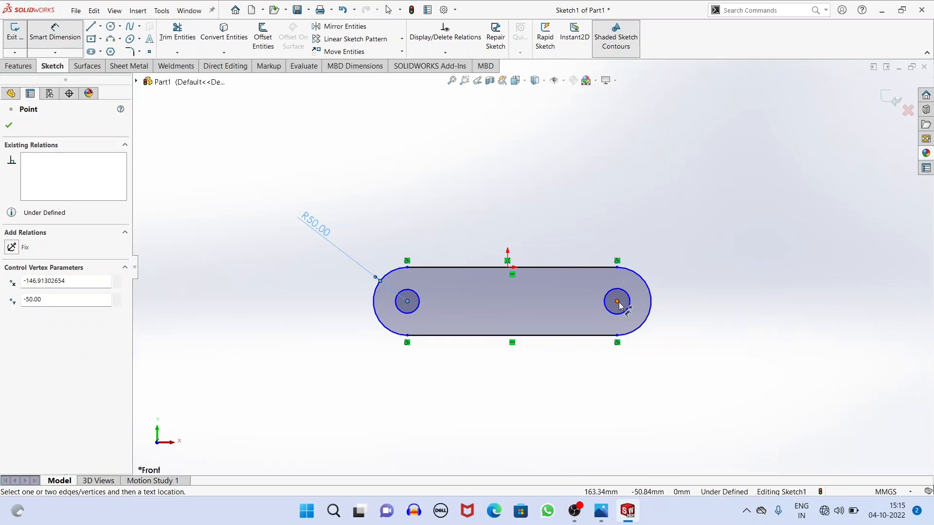
{"action": "left_click", "coordinate": [531, 384]}
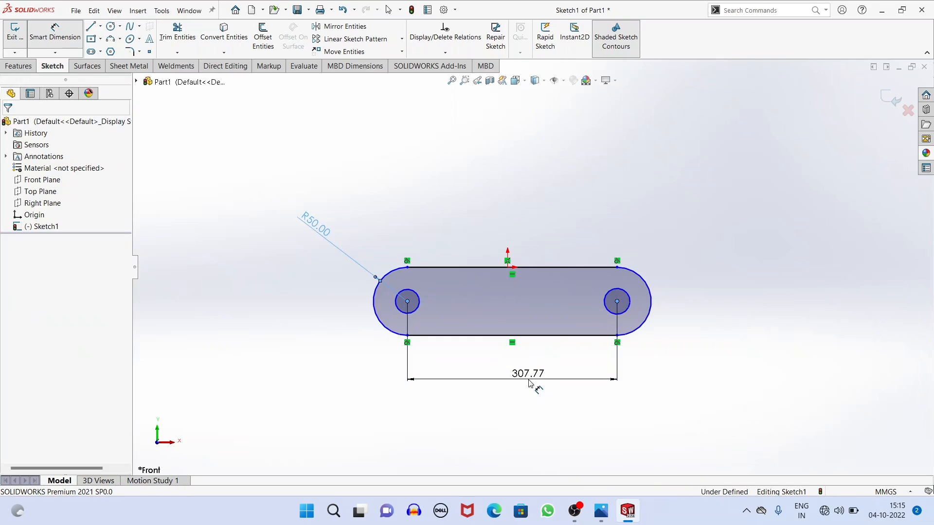
{"action": "type", "text": "300"}
{"action": "key", "text": "Return"}
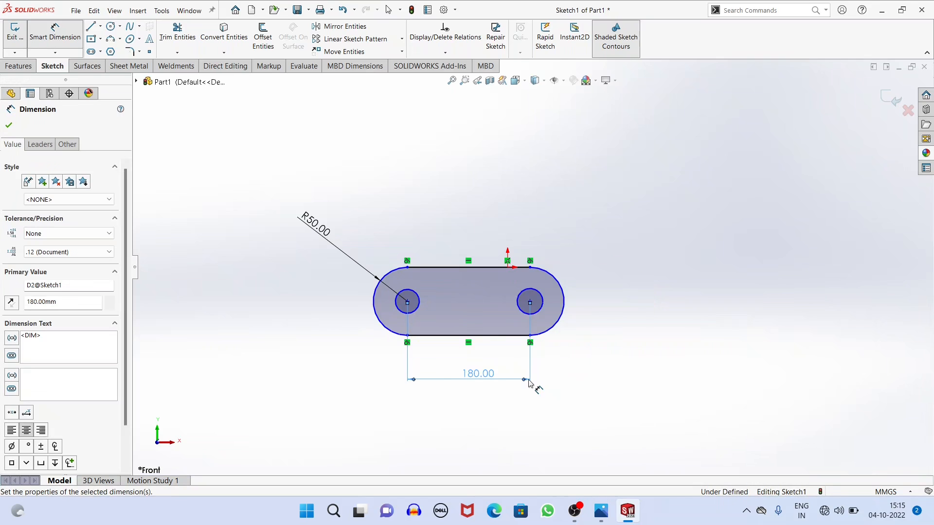
Step: Add a driven radius dimension to the slot's right end arc and leave the dimension command
{"action": "left_click", "coordinate": [565, 301]}
{"action": "left_click", "coordinate": [640, 275]}
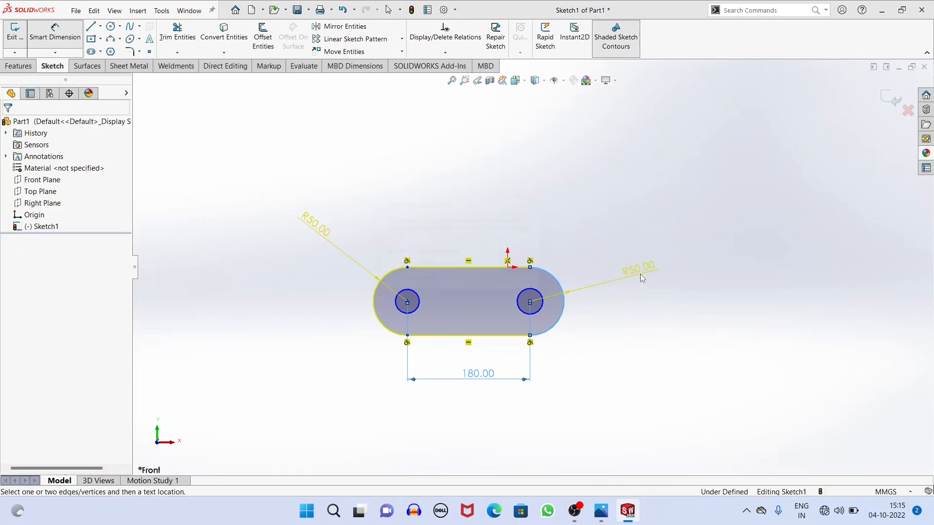
{"action": "left_click", "coordinate": [542, 253]}
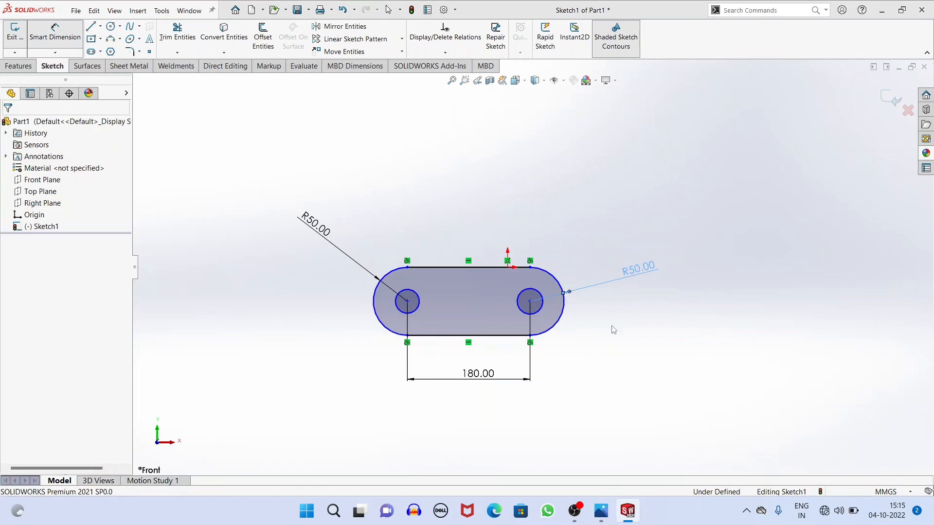
{"action": "right_click", "coordinate": [521, 173]}
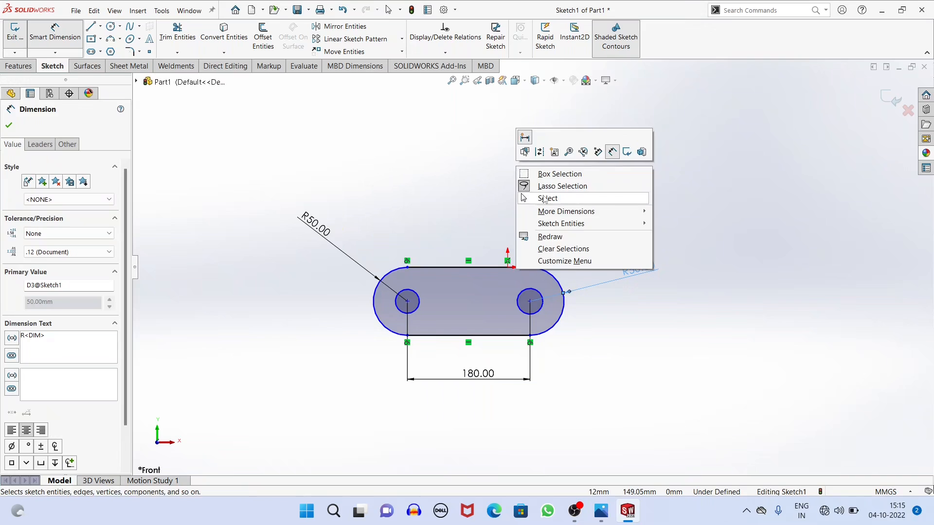
{"action": "left_click", "coordinate": [545, 198]}
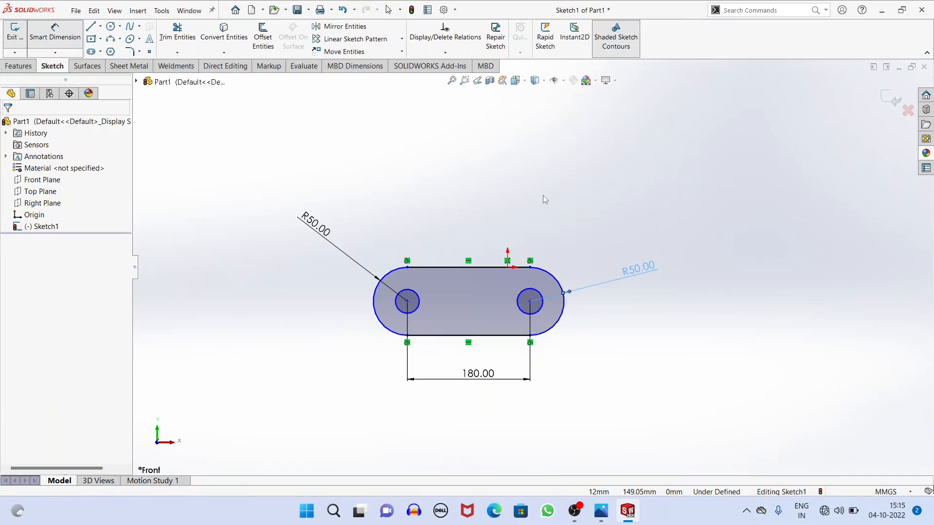
Step: Delete the relation tying the slot's upper line to the origin and make that line's midpoint coincident with the origin
{"action": "right_click", "coordinate": [507, 262]}
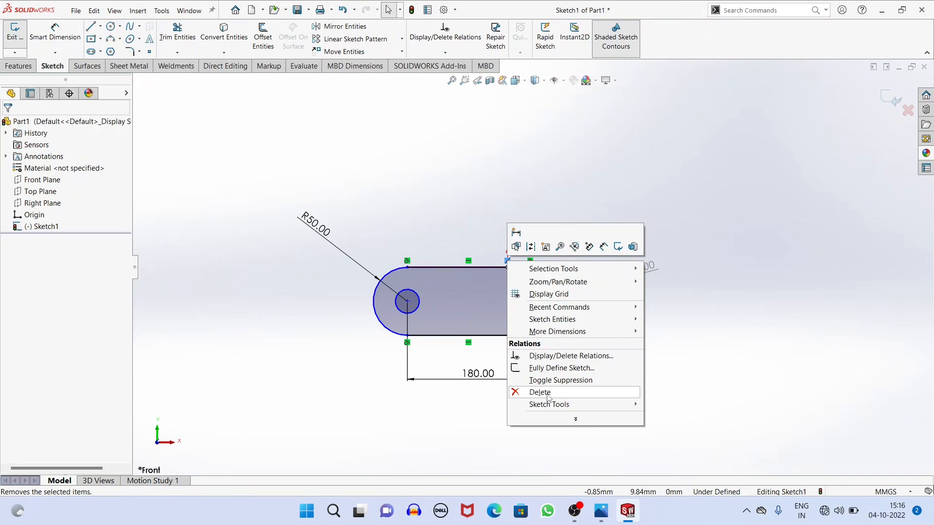
{"action": "left_click", "coordinate": [548, 396]}
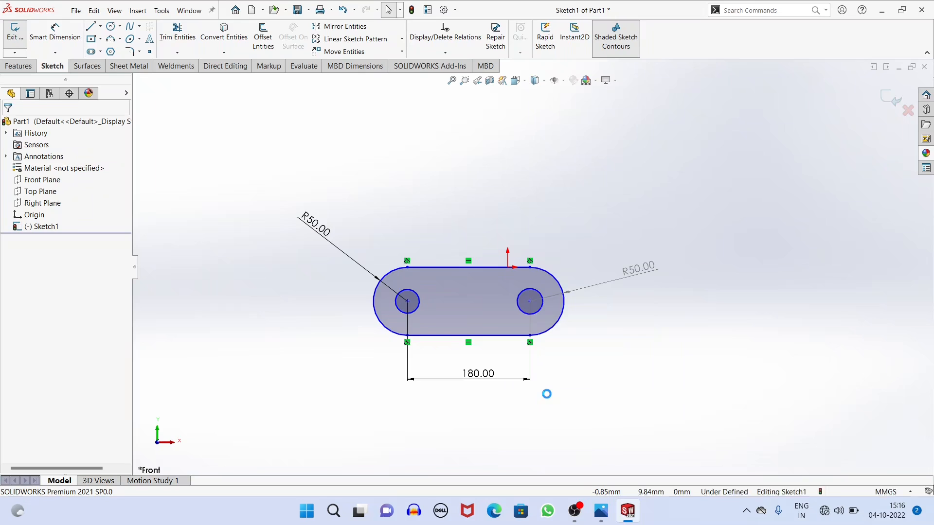
{"action": "left_click", "coordinate": [468, 267]}
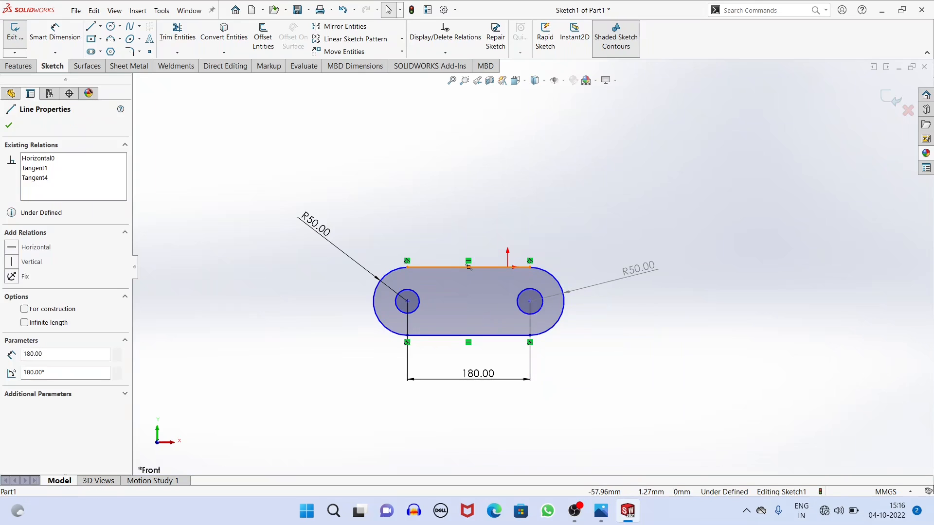
{"action": "left_click", "coordinate": [508, 268], "text": "ctrl"}
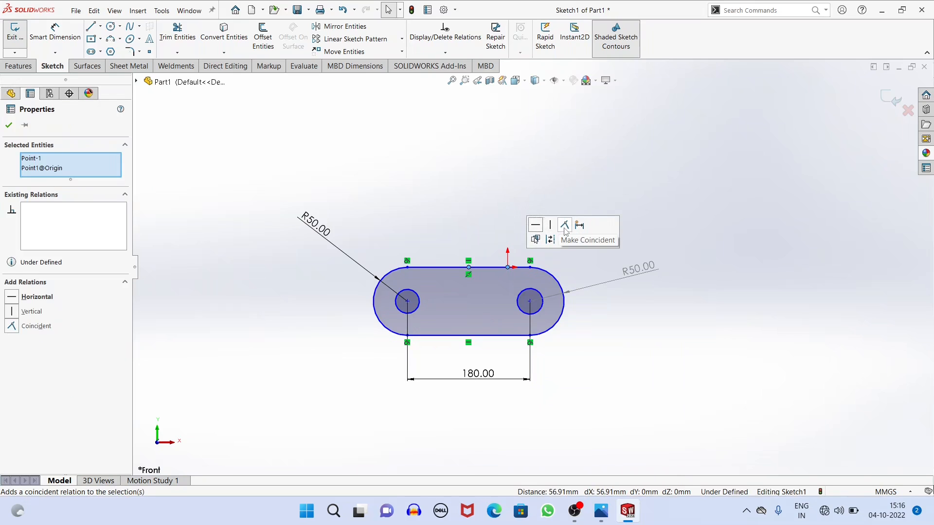
{"action": "left_click", "coordinate": [564, 226]}
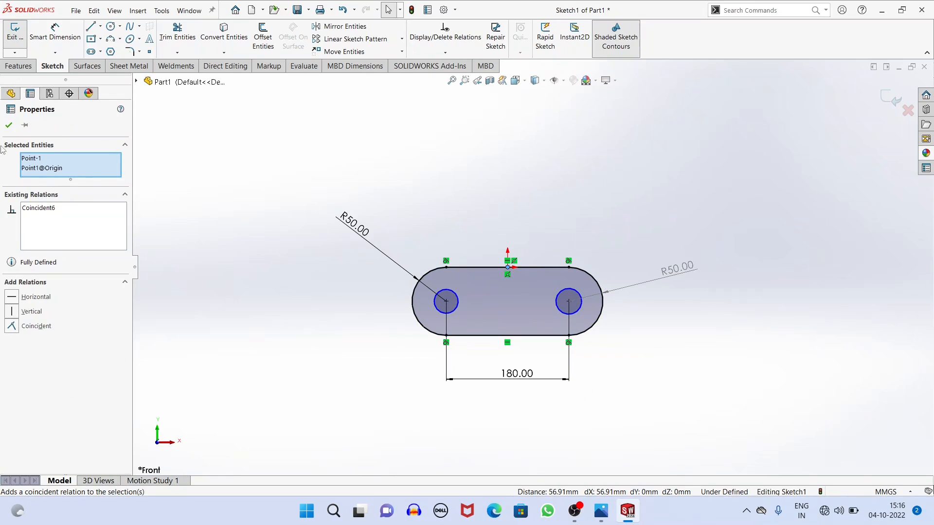
{"action": "left_click", "coordinate": [13, 127]}
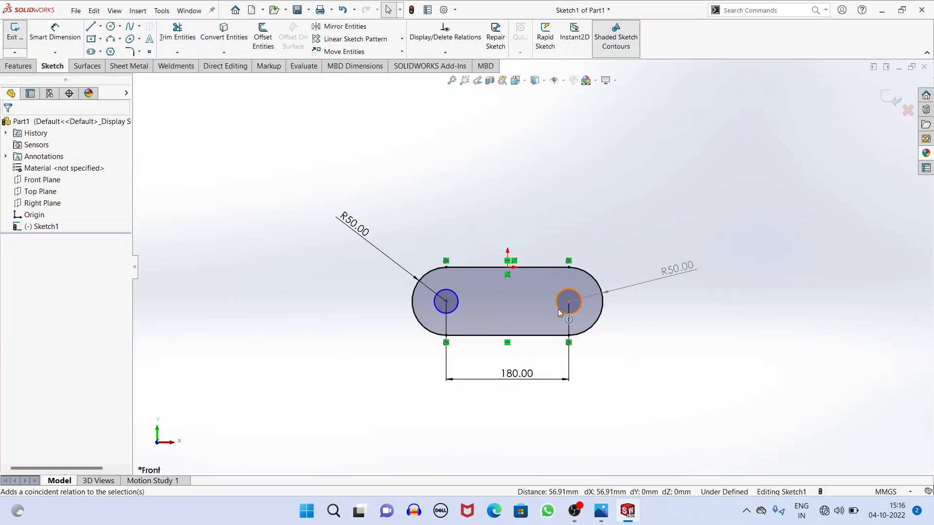
Step: Add an equal relation between the two small circles at the slot's ends
{"action": "left_click", "coordinate": [456, 293]}
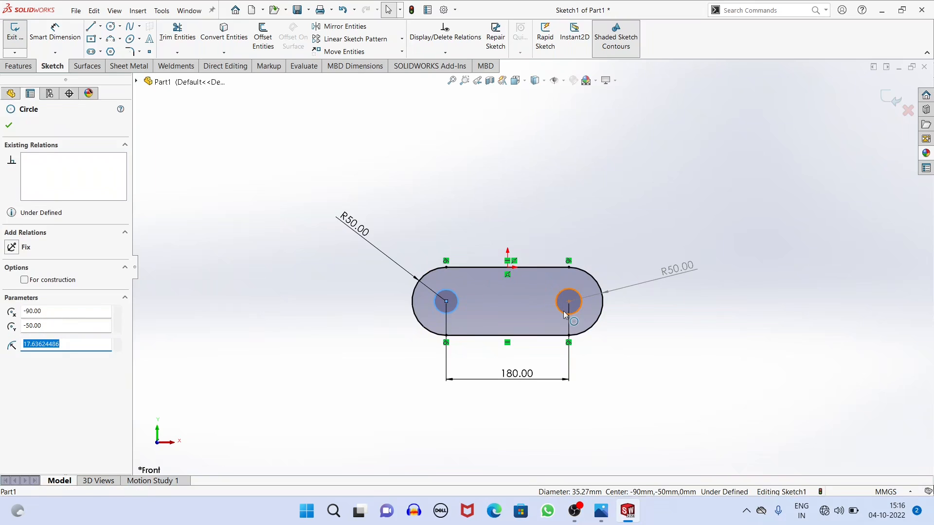
{"action": "left_click", "coordinate": [564, 316], "text": "ctrl"}
{"action": "left_click", "coordinate": [636, 270]}
{"action": "left_click", "coordinate": [558, 202]}
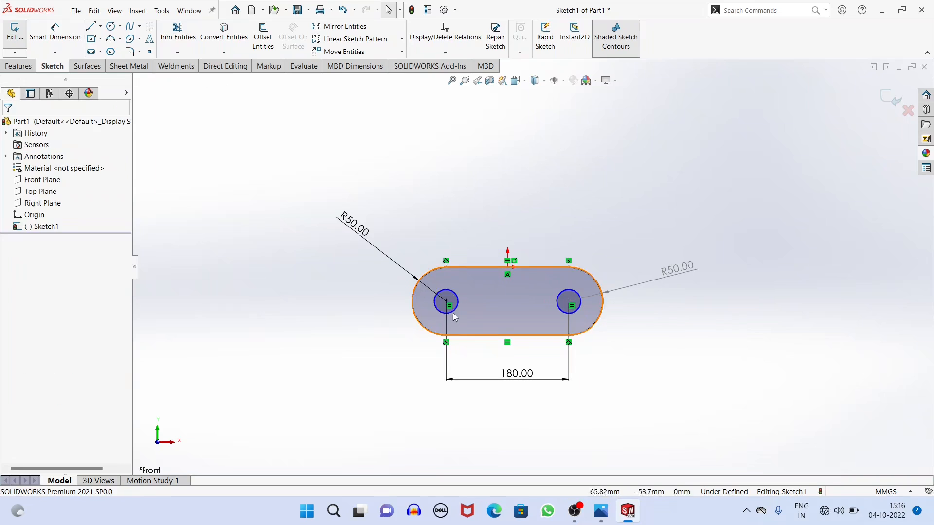
Step: Dimension the left hole circle with a 37 mm diameter and leave the dimension command
{"action": "left_click", "coordinate": [55, 37]}
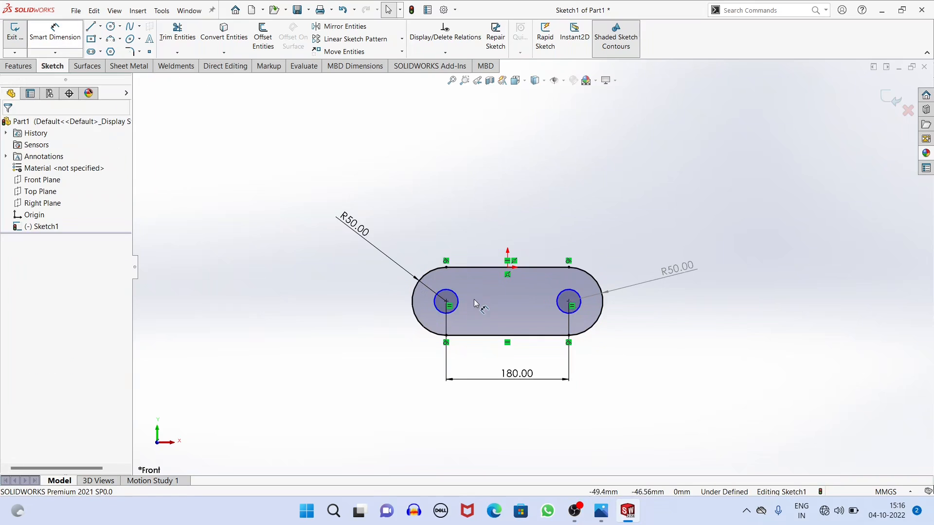
{"action": "left_click", "coordinate": [444, 317]}
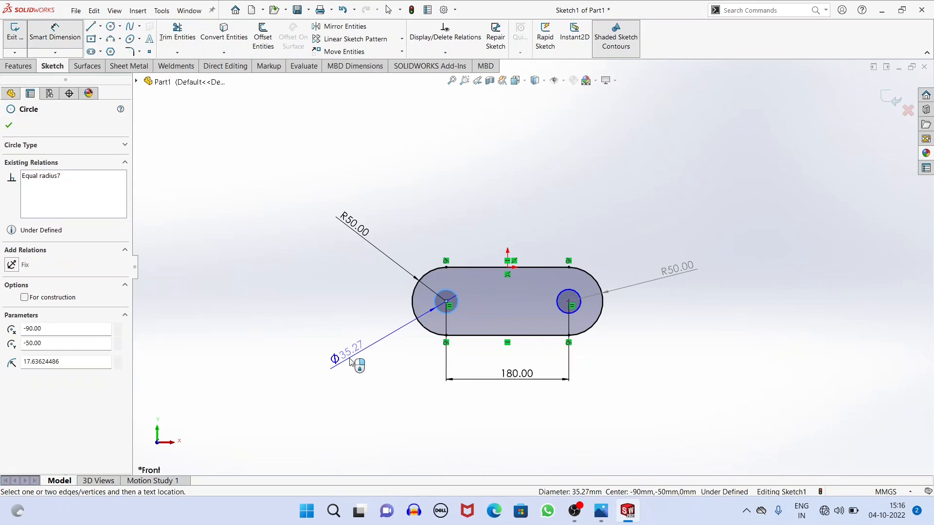
{"action": "left_click", "coordinate": [349, 363]}
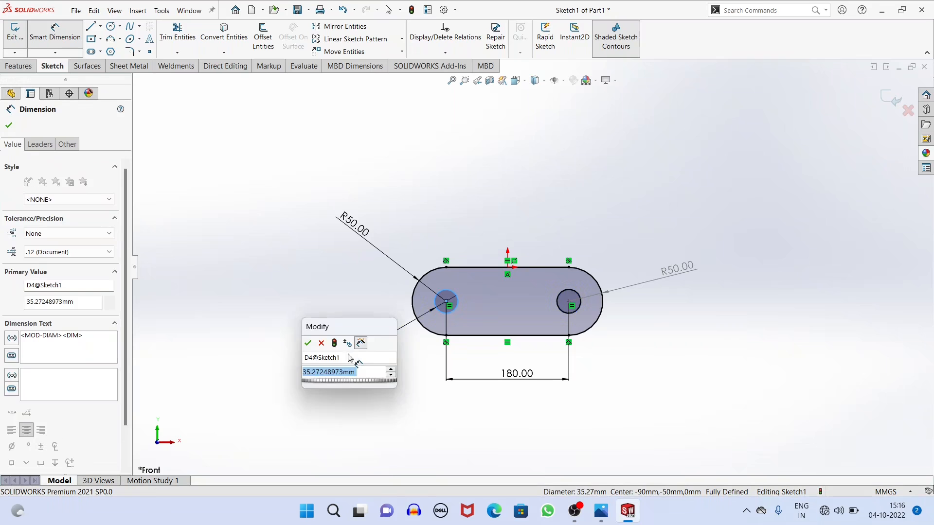
{"action": "key", "text": "Return"}
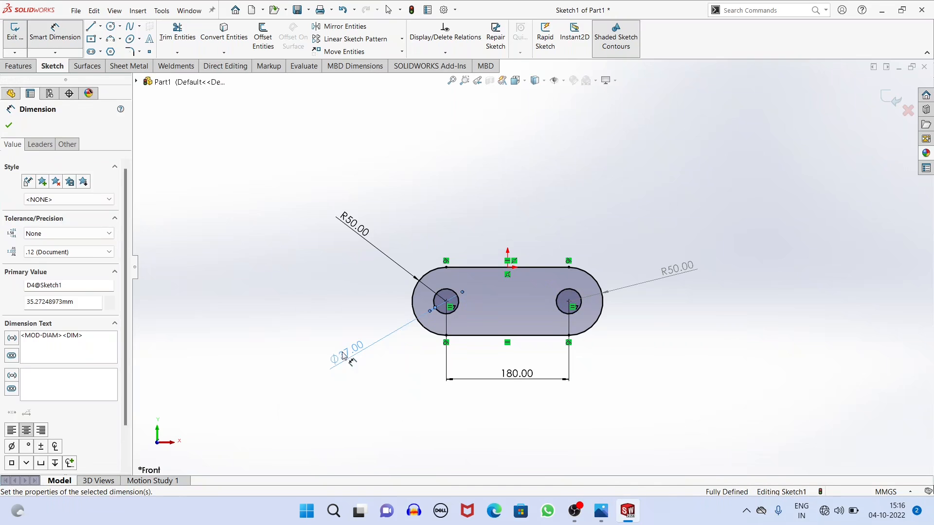
{"action": "left_click", "coordinate": [9, 124]}
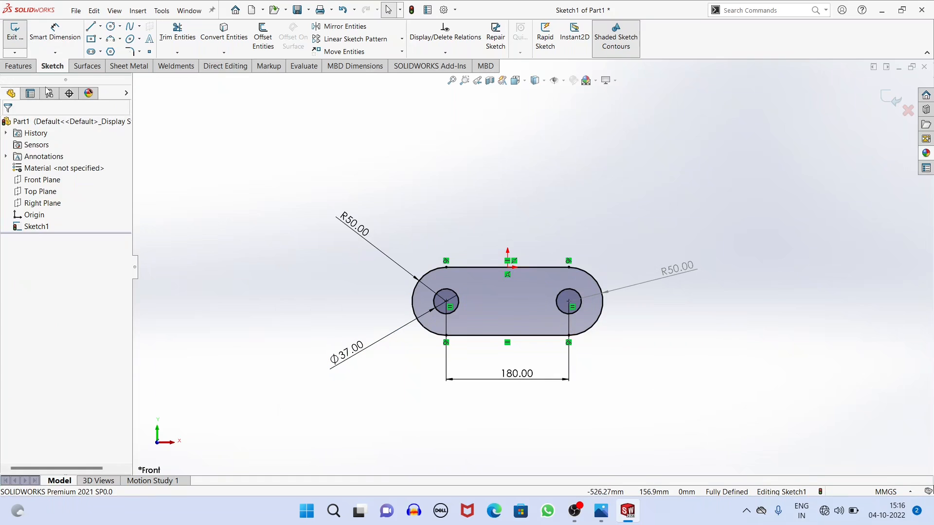
Step: Extrude the slotted plate sketch as a boss with a blind depth of 25 mm
{"action": "left_click", "coordinate": [17, 69]}
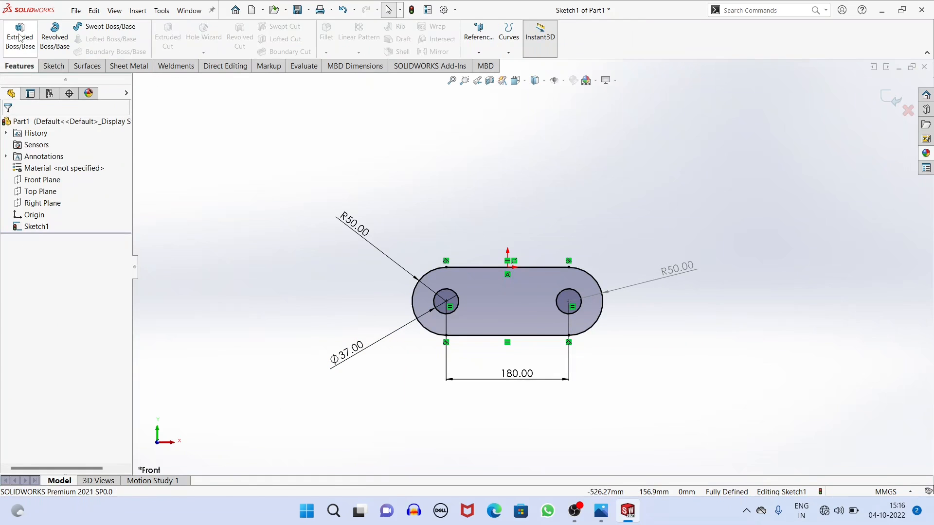
{"action": "left_click", "coordinate": [19, 35]}
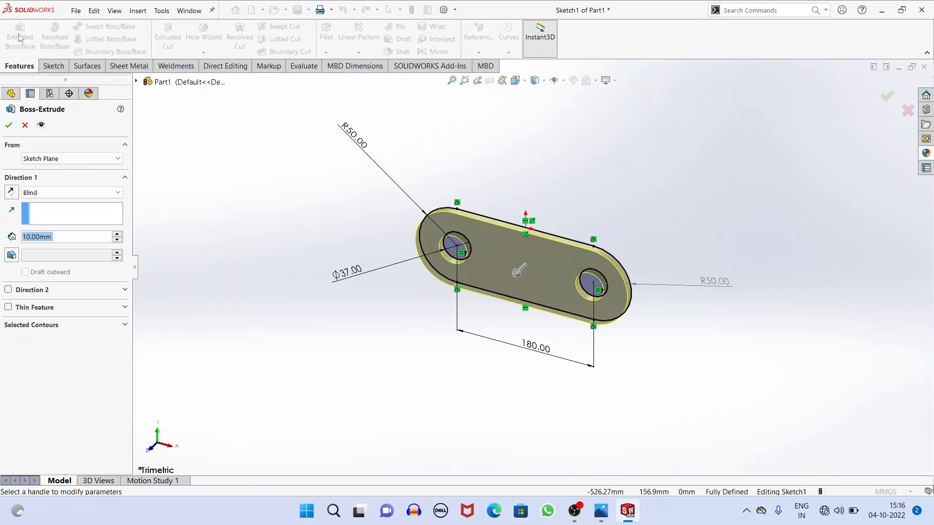
{"action": "type", "text": "25"}
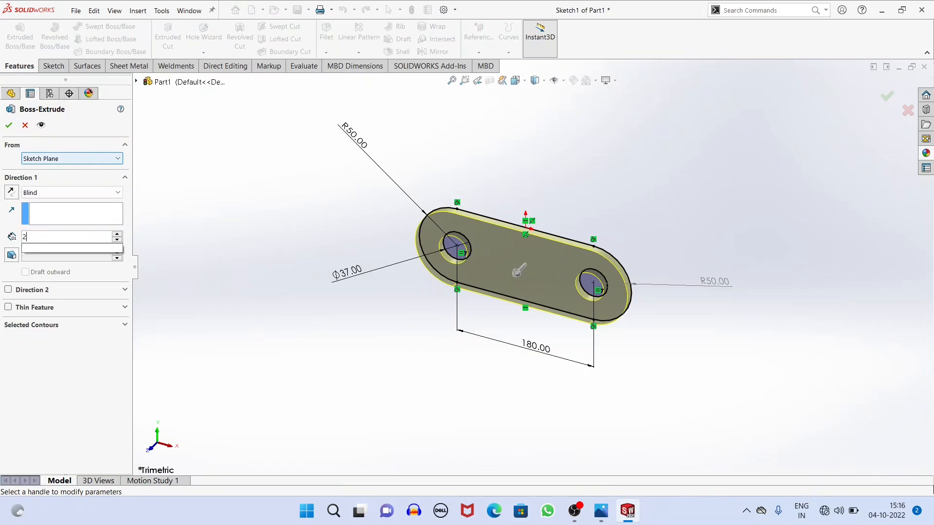
{"action": "key", "text": "Return"}
{"action": "left_click", "coordinate": [9, 126]}
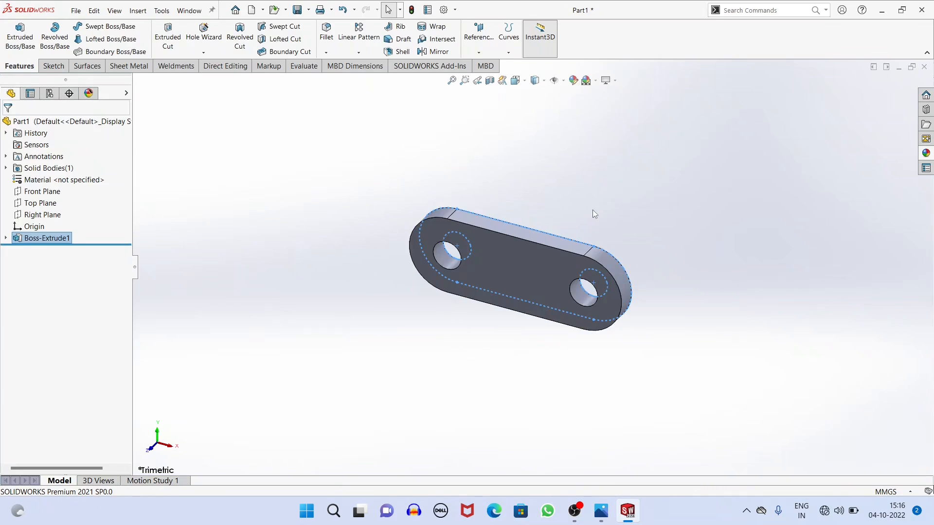
Step: Check the reference drawing for the upper boss and start a new sketch on the Front Plane
{"action": "middle_click_drag", "start_coordinate": [615, 271], "coordinate": [573, 419]}
{"action": "middle_click_drag", "start_coordinate": [554, 375], "coordinate": [594, 360]}
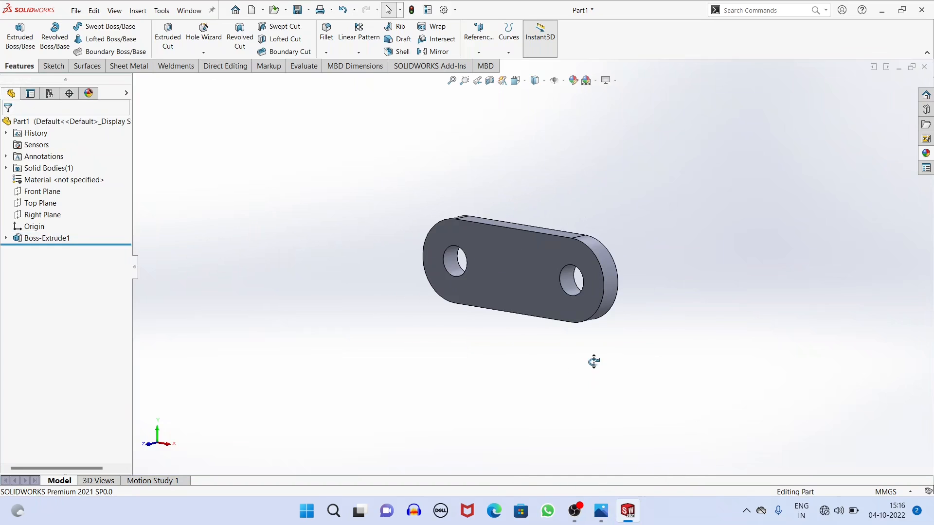
{"action": "left_click", "coordinate": [601, 511]}
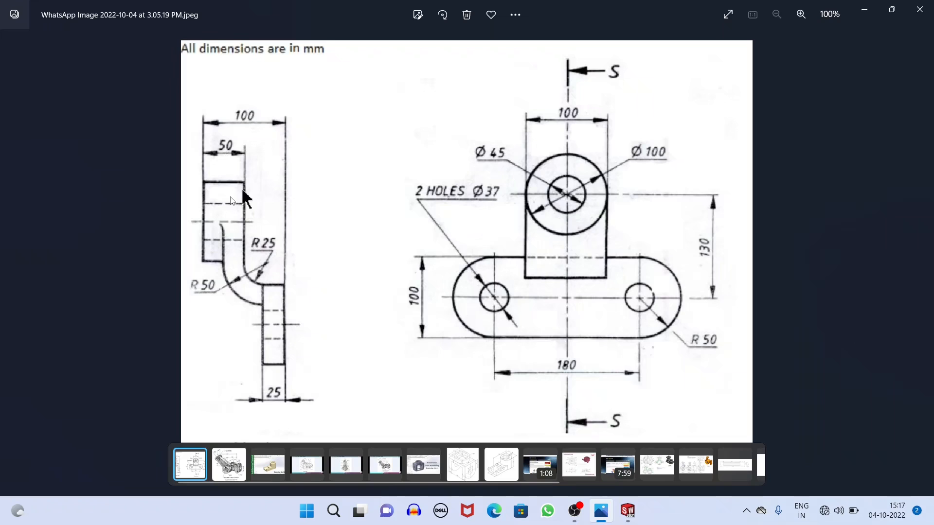
{"action": "left_click", "coordinate": [628, 511]}
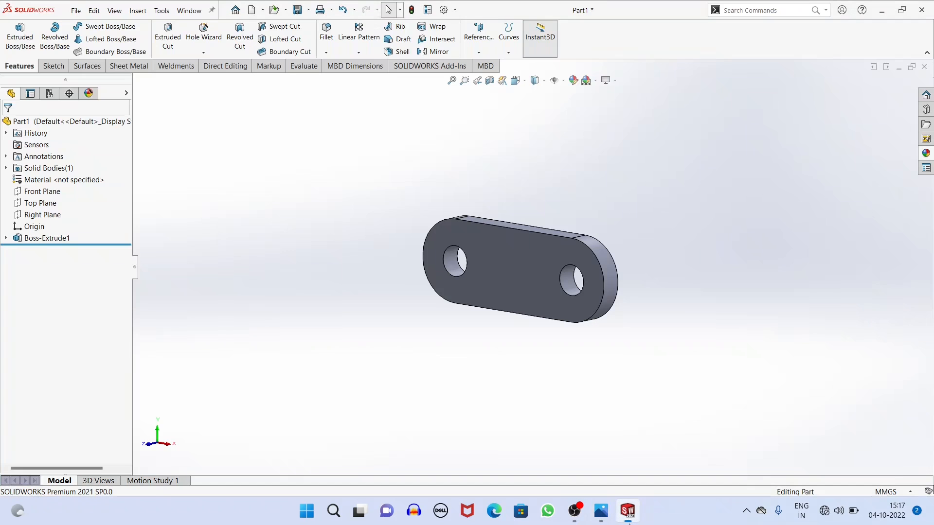
{"action": "middle_click_drag", "start_coordinate": [531, 343], "coordinate": [507, 344]}
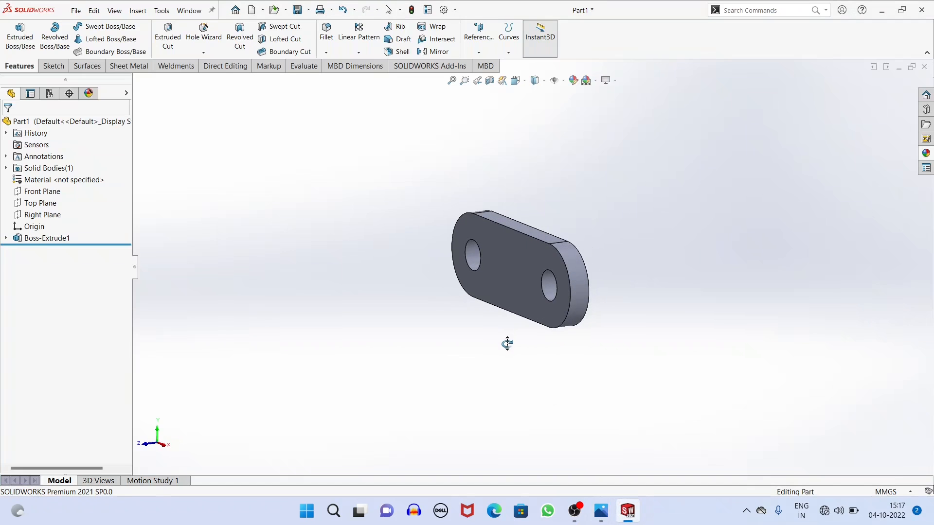
{"action": "left_click", "coordinate": [55, 194]}
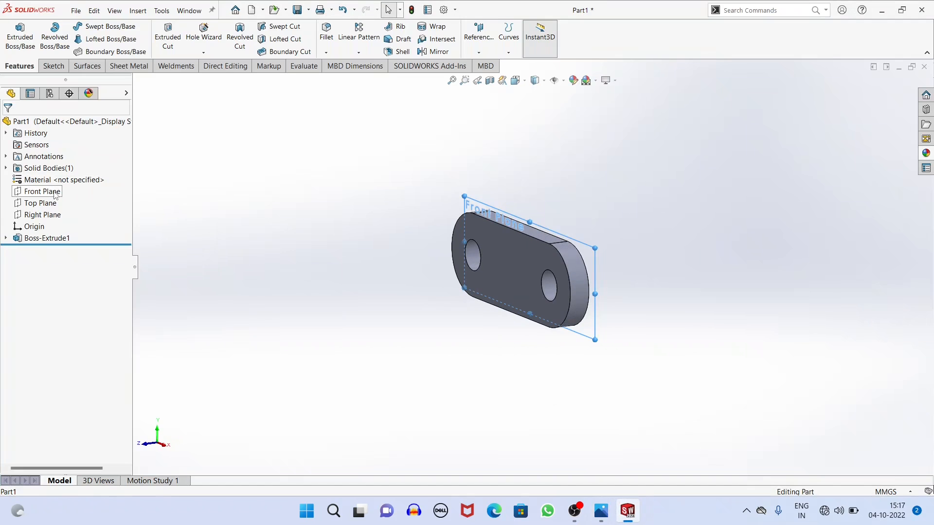
{"action": "left_click", "coordinate": [65, 176]}
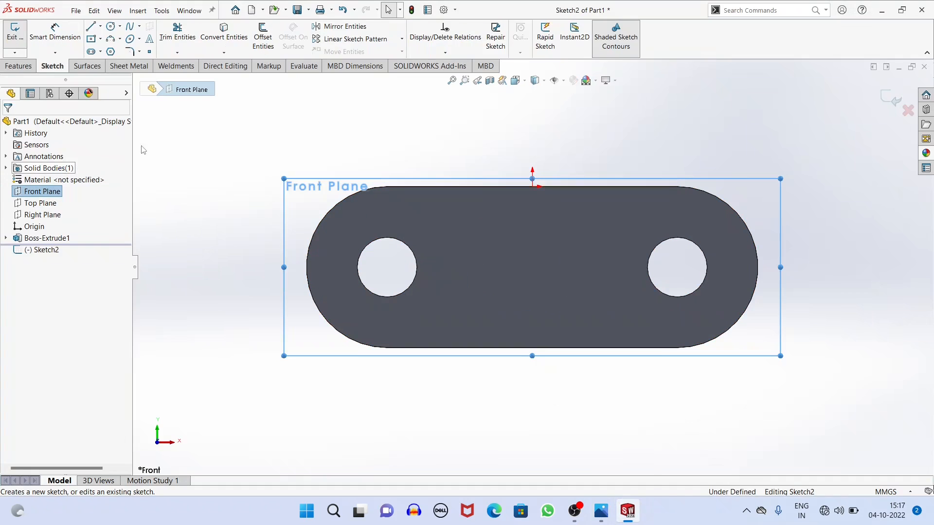
{"action": "scroll", "coordinate": [544, 225], "scroll_direction": "up", "scroll_amount": 3}
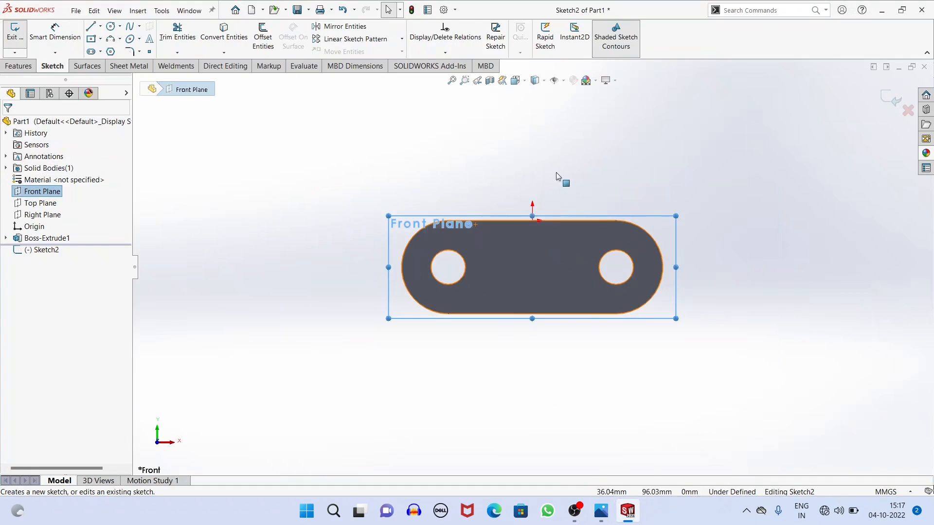
Step: Draw two concentric circles, about 63 mm and 43 mm in radius, centred about 119 mm directly above the origin
{"action": "left_click", "coordinate": [111, 26]}
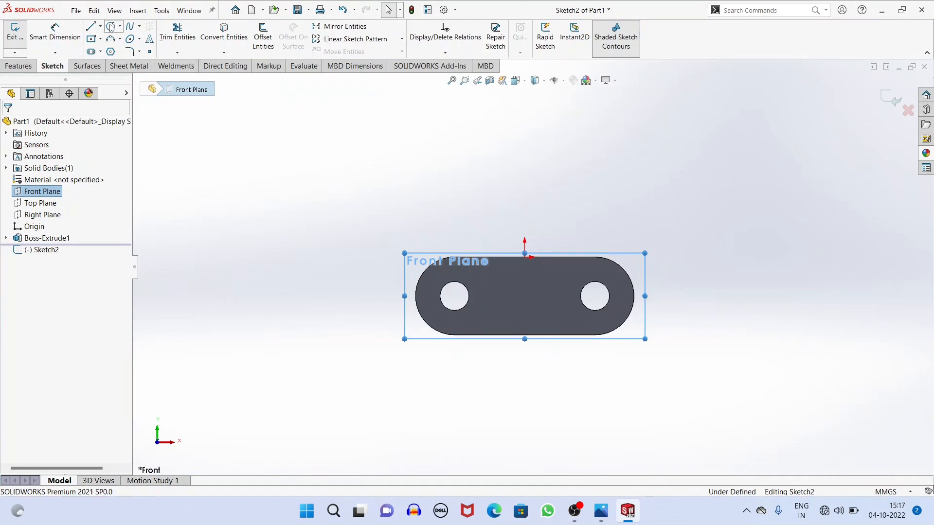
{"action": "left_click", "coordinate": [524, 165]}
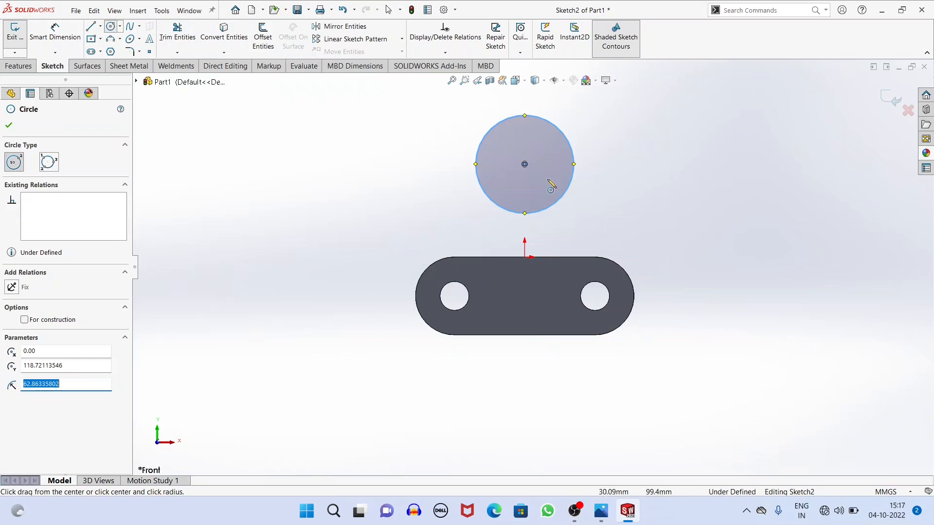
{"action": "left_click", "coordinate": [525, 164]}
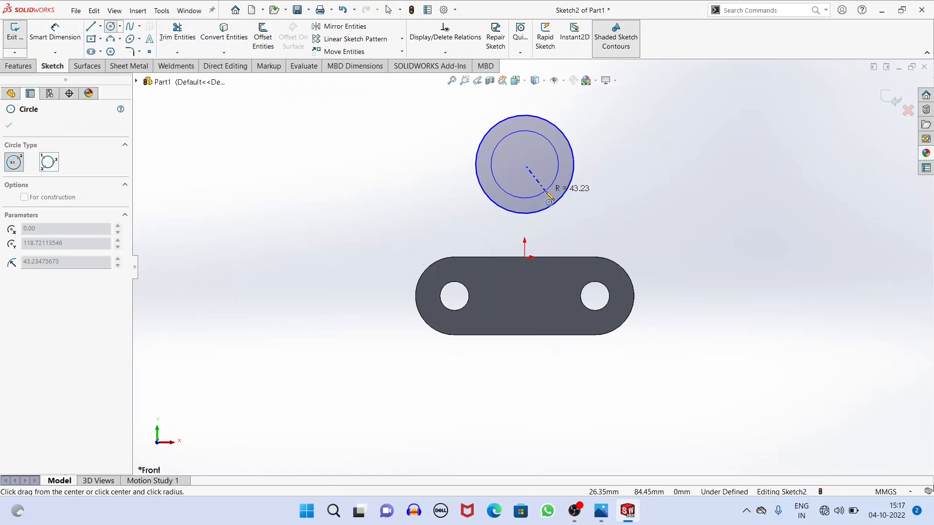
{"action": "left_click", "coordinate": [547, 193]}
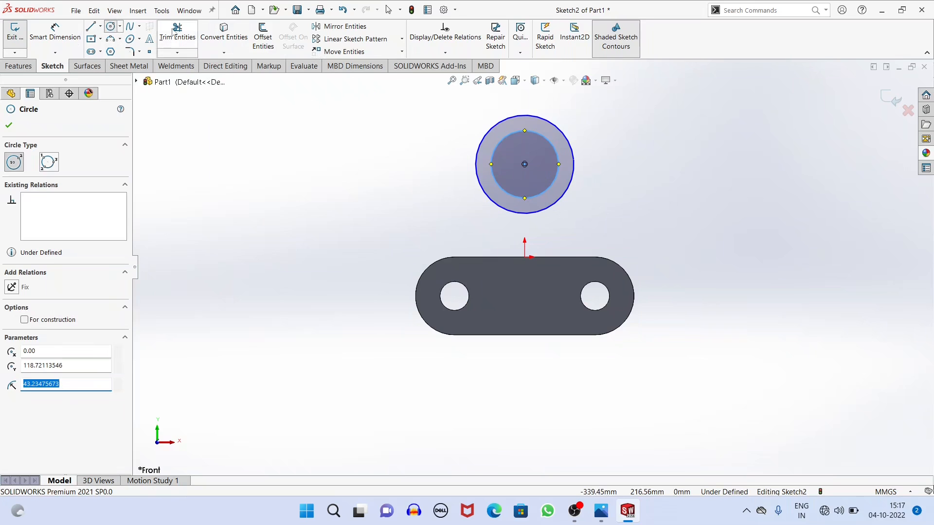
Step: Dimension the outer circle above the plate with a 100 mm diameter
{"action": "left_click", "coordinate": [55, 32]}
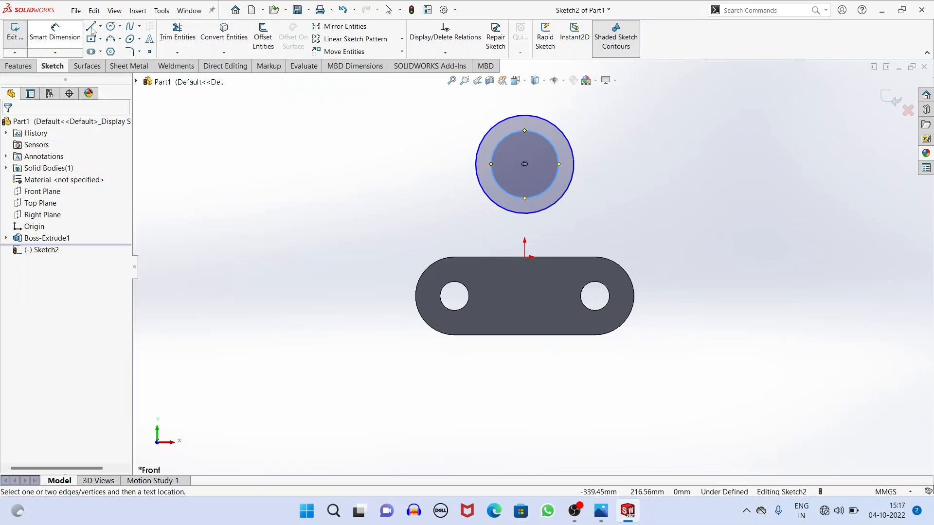
{"action": "left_click", "coordinate": [555, 126]}
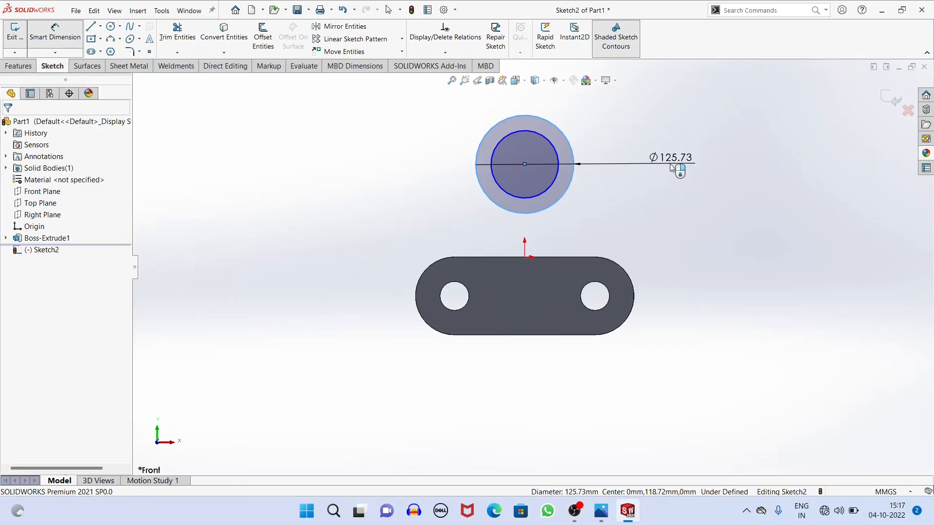
{"action": "left_click", "coordinate": [672, 168]}
{"action": "type", "text": "100"}
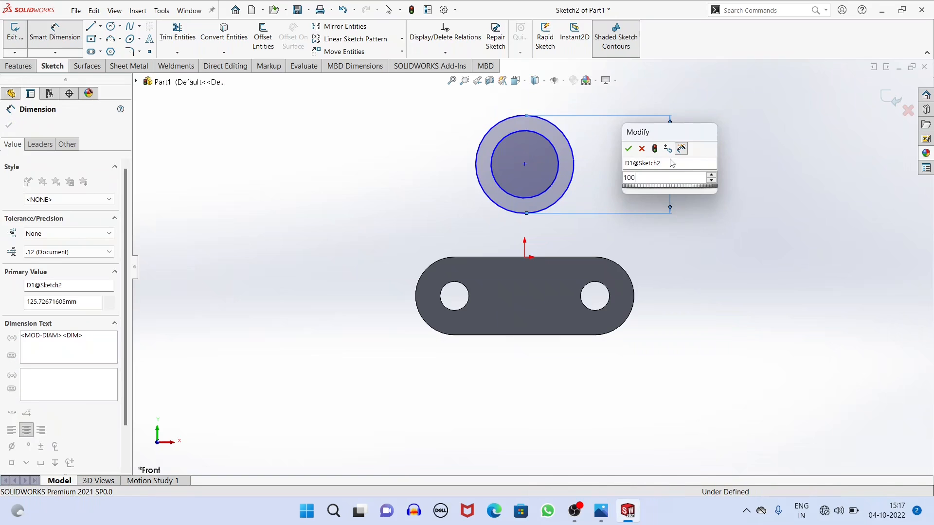
{"action": "key", "text": "Escape"}
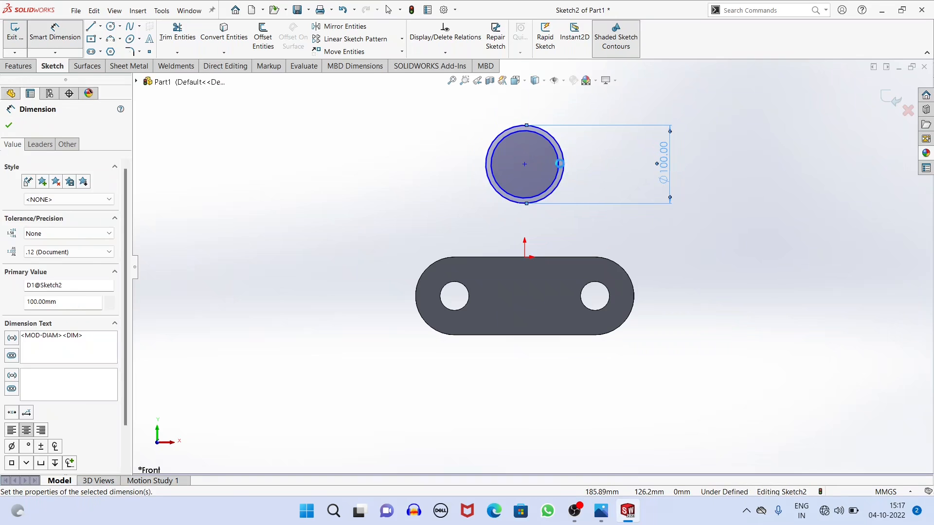
Step: Dimension the inner concentric circle with a 45 mm diameter and leave the dimension command
{"action": "left_click", "coordinate": [615, 168]}
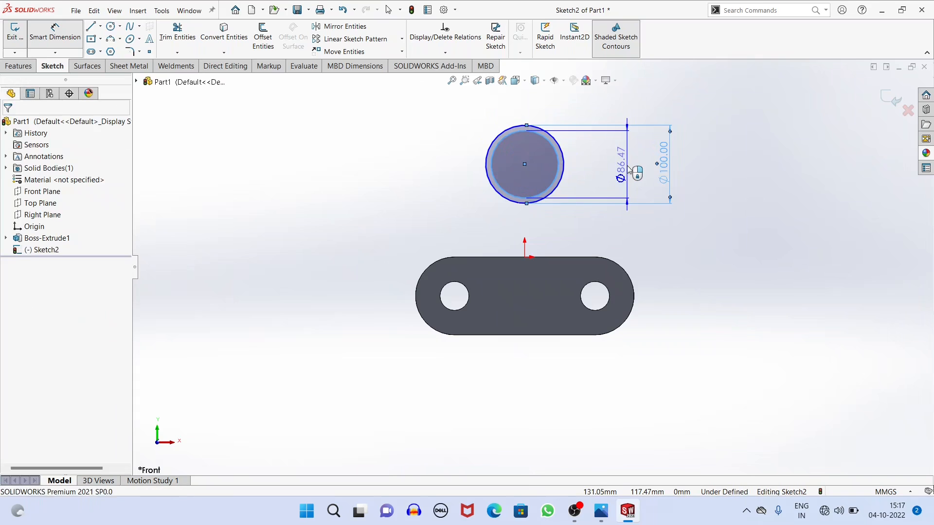
{"action": "left_click", "coordinate": [628, 168]}
{"action": "key", "text": "Escape"}
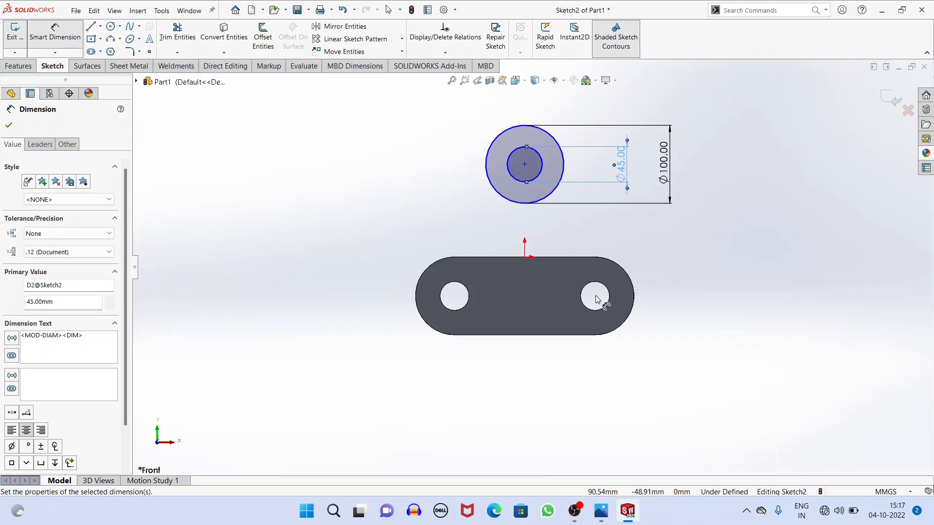
{"action": "right_click", "coordinate": [397, 157]}
{"action": "left_click", "coordinate": [424, 193]}
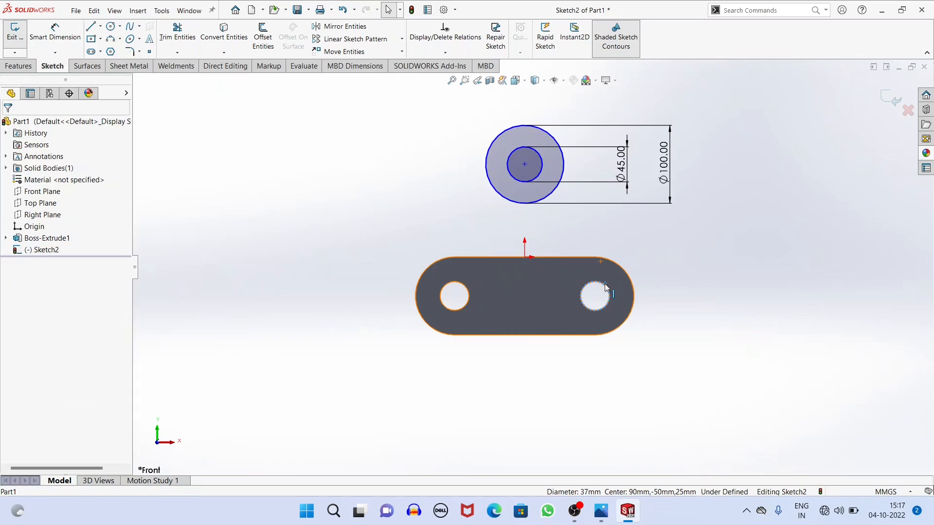
Step: Convert the edge of the plate's right hole into the sketch and make the circle construction geometry
{"action": "left_click", "coordinate": [237, 39]}
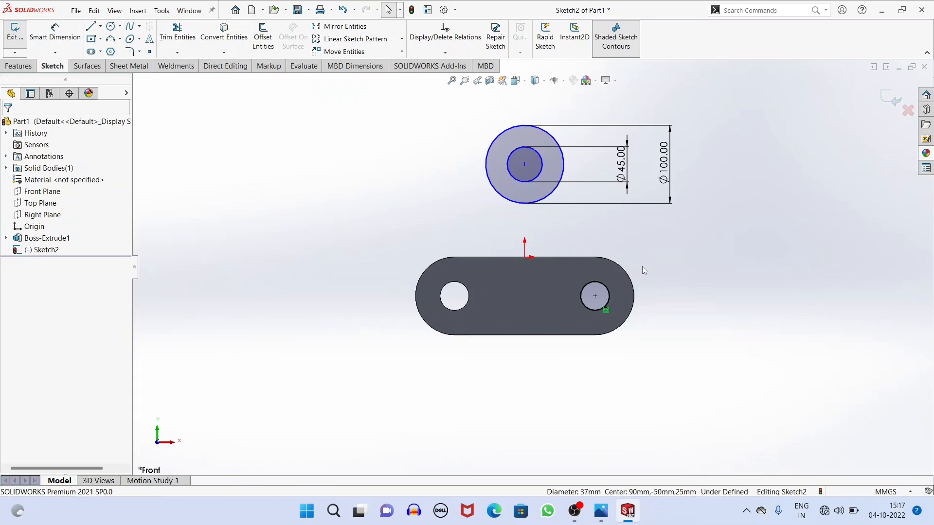
{"action": "left_click", "coordinate": [594, 286]}
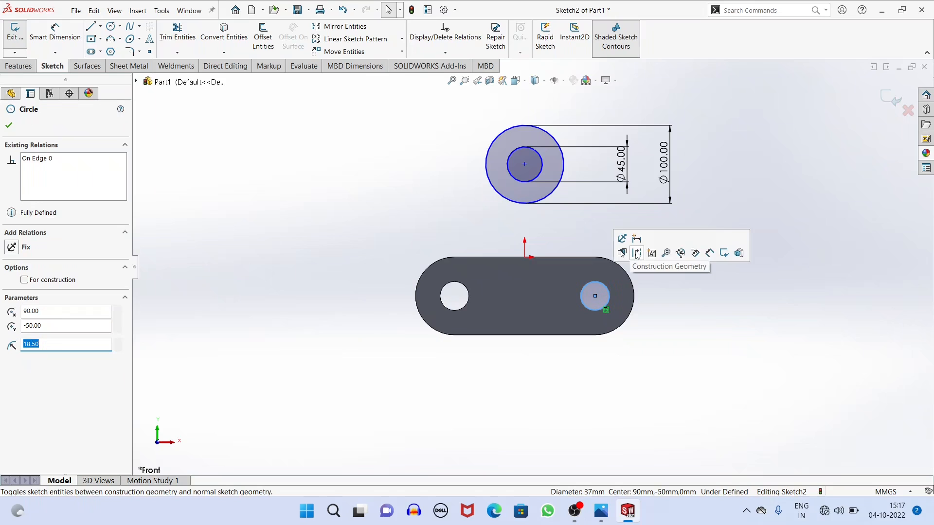
{"action": "left_click", "coordinate": [637, 254]}
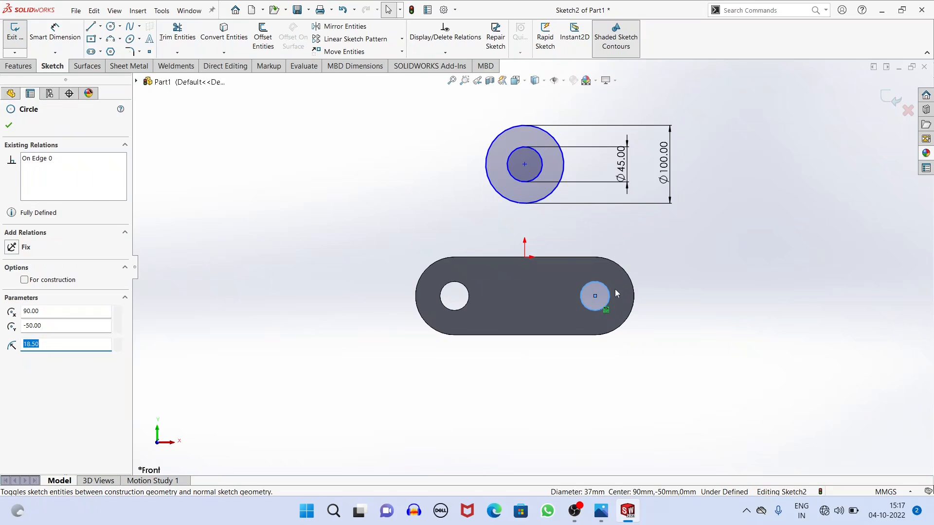
{"action": "left_click", "coordinate": [425, 216]}
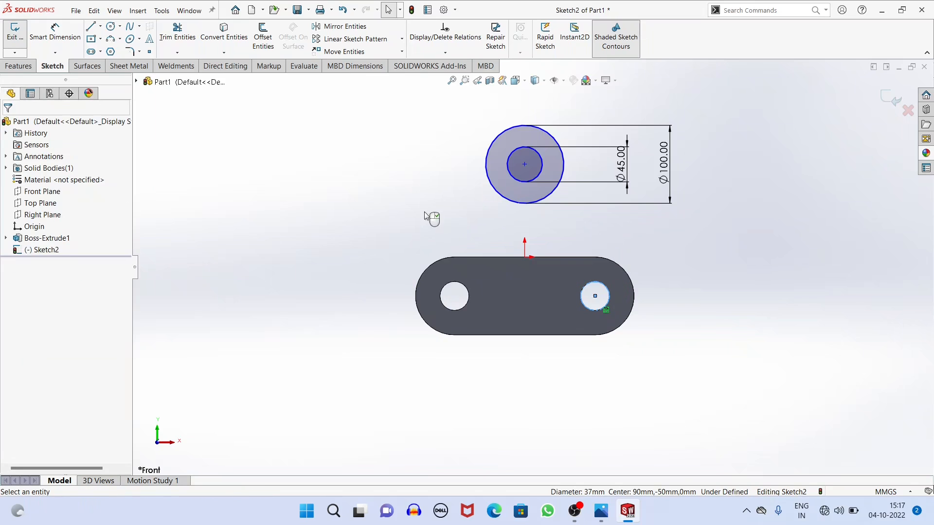
Step: Dimension the vertical distance between the right hole's centre and the concentric circles' centre as 130 mm
{"action": "left_click", "coordinate": [50, 42]}
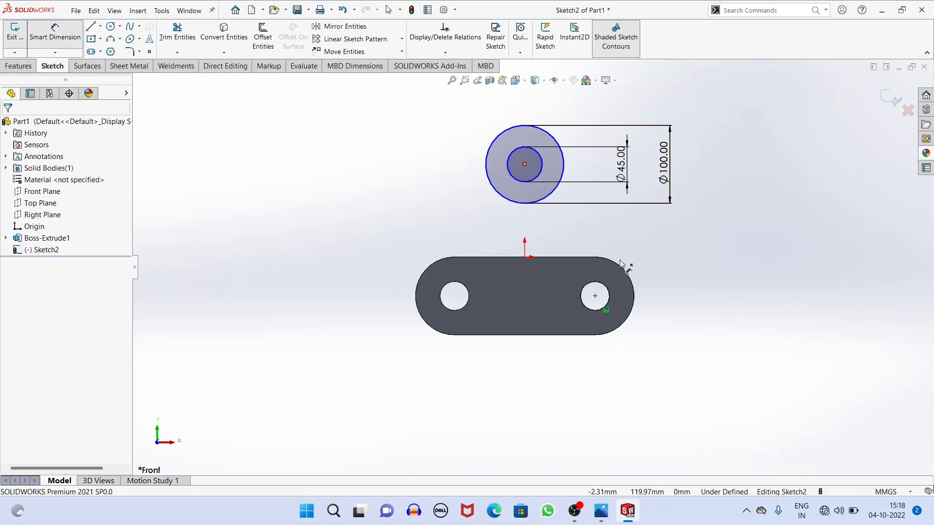
{"action": "left_click", "coordinate": [595, 296]}
{"action": "left_click", "coordinate": [542, 165]}
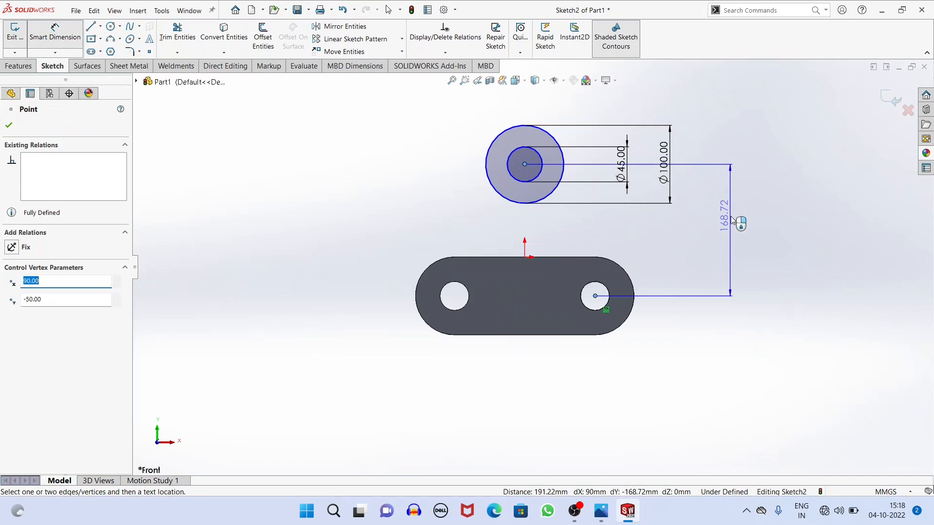
{"action": "left_click", "coordinate": [732, 220]}
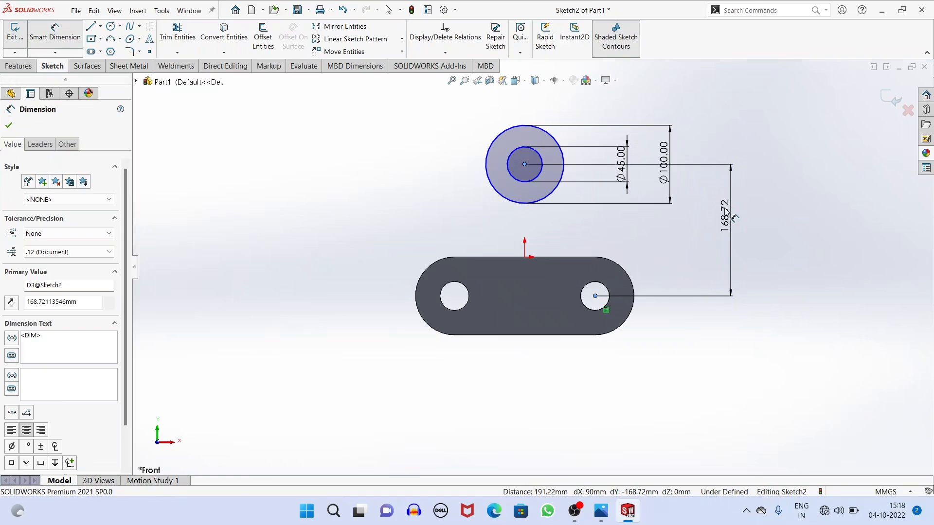
{"action": "type", "text": "130"}
{"action": "key", "text": "Return"}
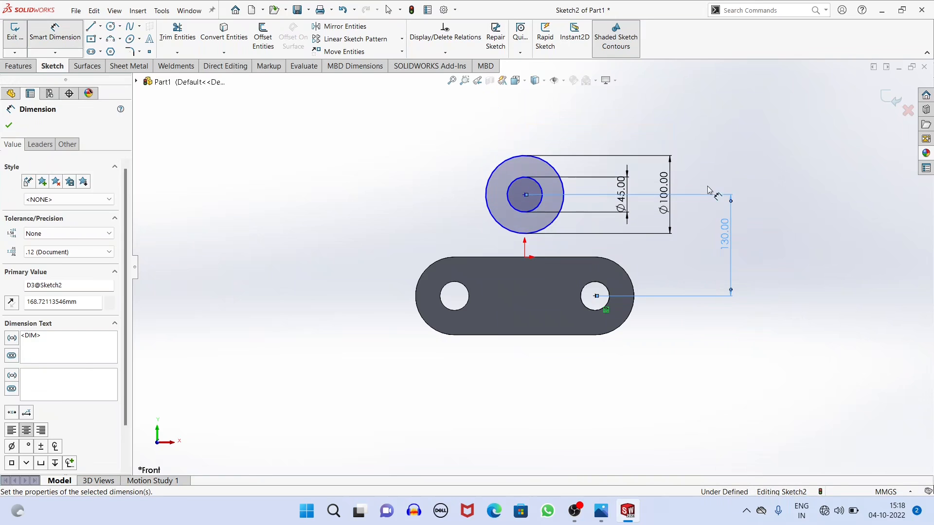
{"action": "left_click", "coordinate": [9, 125]}
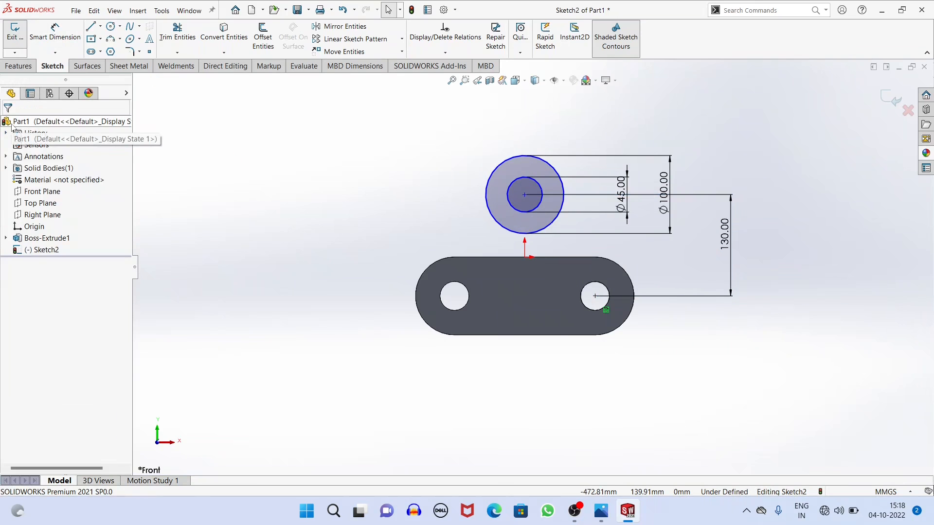
Step: Add a vertical relation between the concentric circles' centre and the origin
{"action": "left_click", "coordinate": [525, 195]}
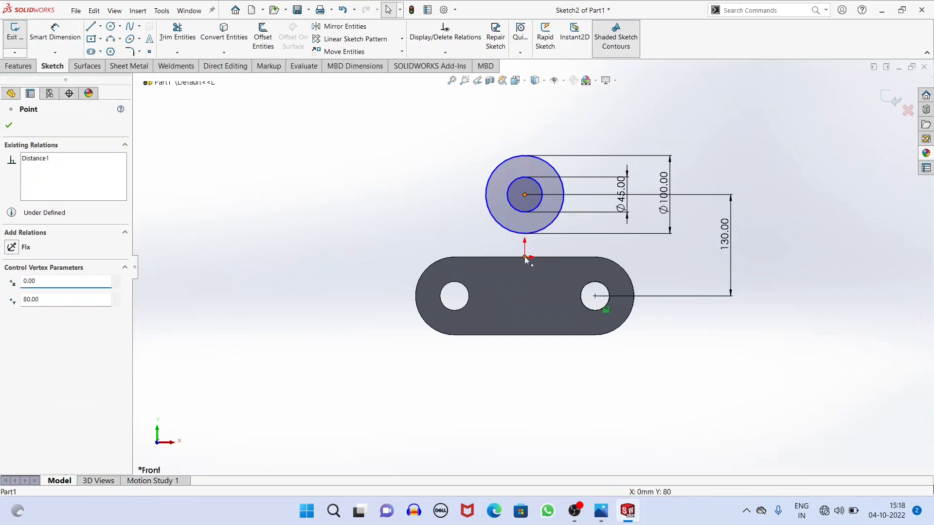
{"action": "left_click", "coordinate": [526, 258]}
{"action": "left_click", "coordinate": [570, 214]}
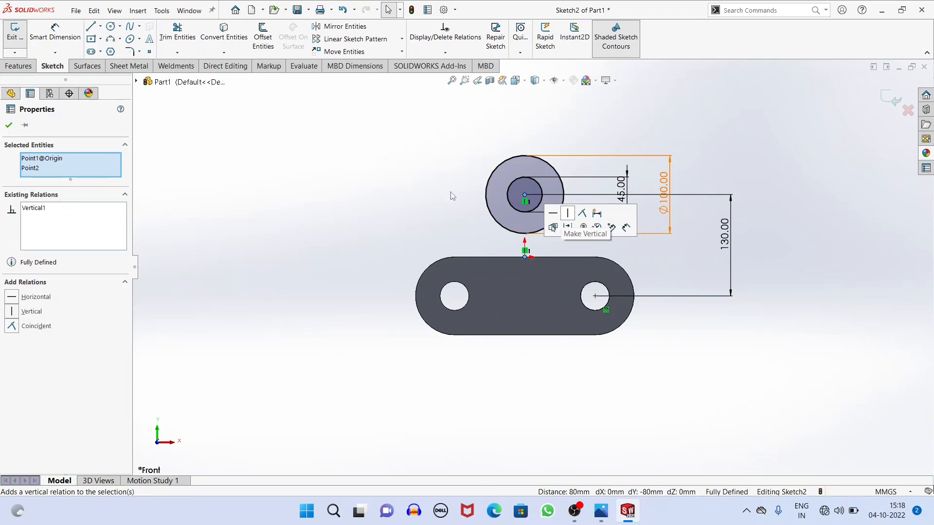
{"action": "left_click", "coordinate": [7, 125]}
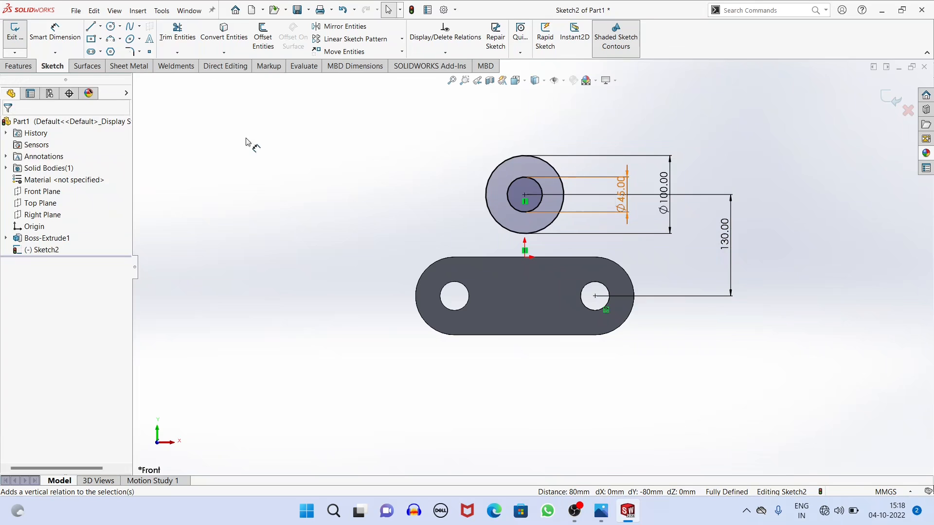
Step: Start a boss extrusion of the ring sketch that begins at a 50 mm offset from the sketch plane
{"action": "left_click", "coordinate": [19, 66]}
{"action": "left_click", "coordinate": [21, 42]}
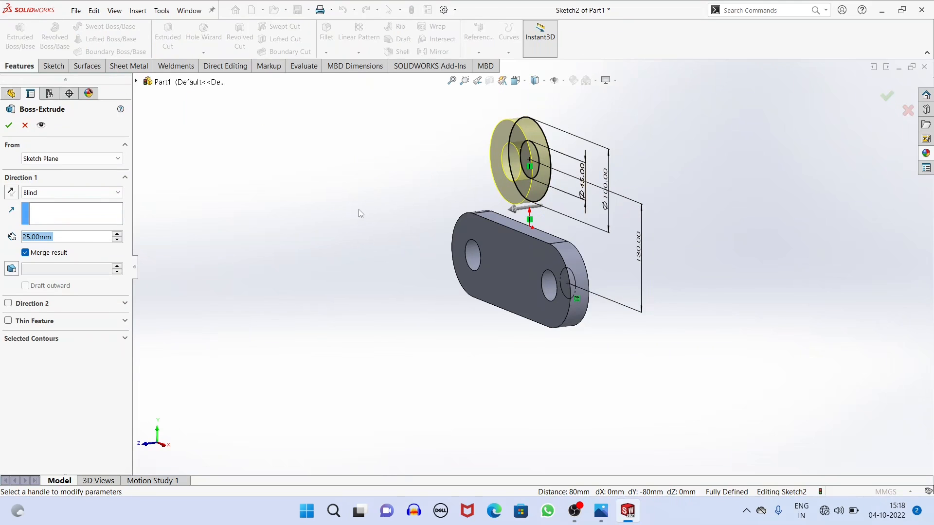
{"action": "left_click", "coordinate": [35, 161]}
{"action": "left_click", "coordinate": [49, 195]}
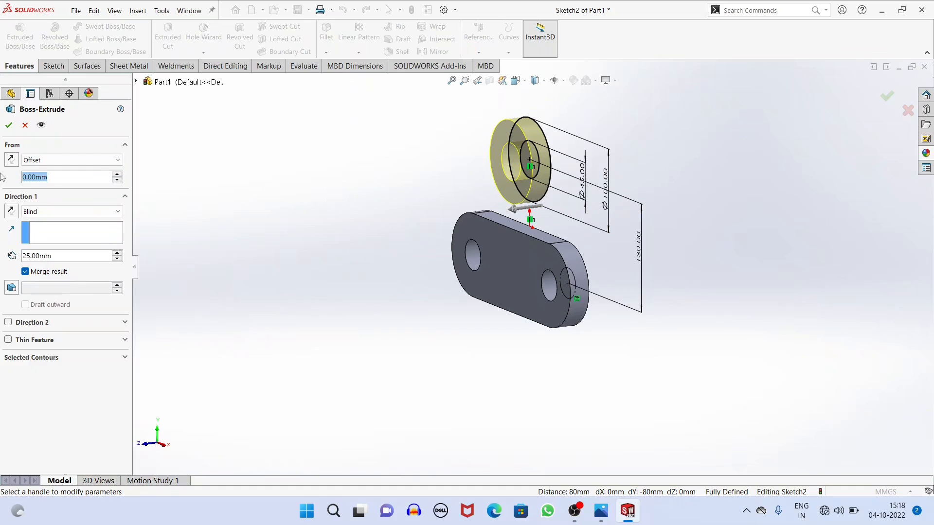
{"action": "type", "text": "50"}
{"action": "key", "text": "Return"}
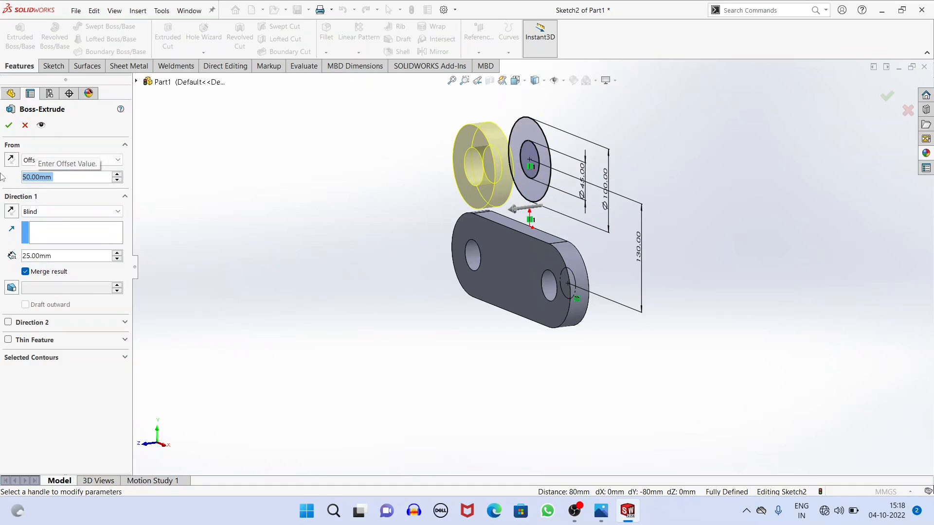
Step: Set the ring extrusion's blind depth to 50 mm and create the boss
{"action": "left_click", "coordinate": [50, 256]}
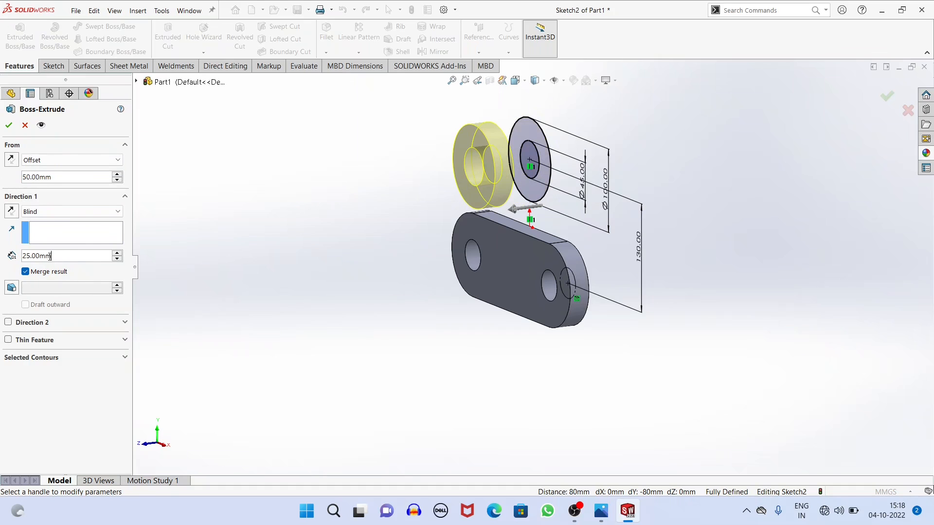
{"action": "type", "text": "50"}
{"action": "key", "text": "Return"}
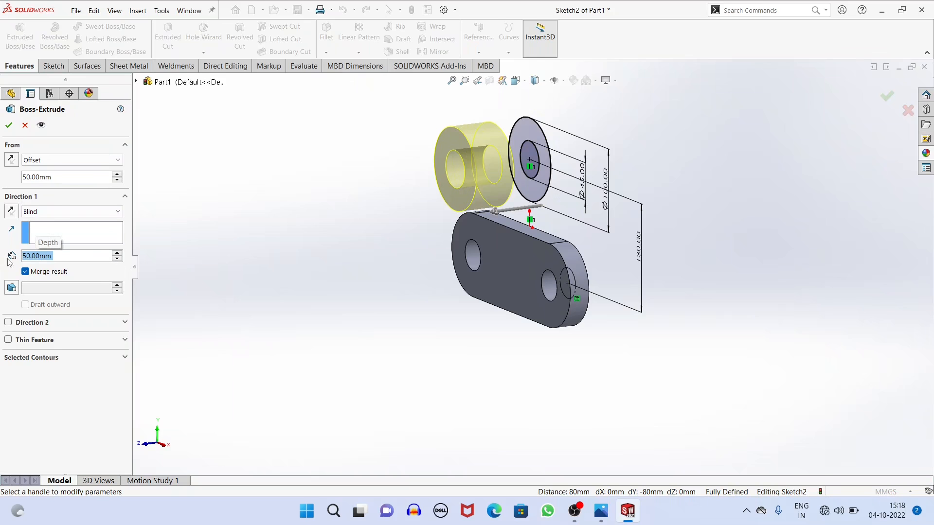
{"action": "middle_click_drag", "start_coordinate": [300, 197], "coordinate": [302, 221]}
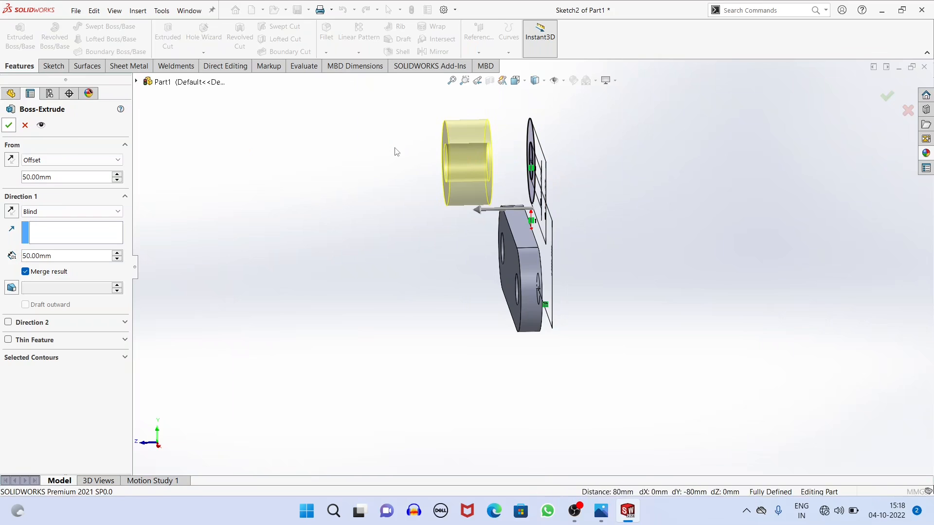
{"action": "key", "text": "Return"}
Step: Check the side view in the reference drawing and start a new sketch on the Right Plane
{"action": "mouse_move", "coordinate": [428, 209]}
{"action": "middle_mouse_down"}
{"action": "mouse_move", "coordinate": [428, 234]}
{"action": "mouse_move", "coordinate": [429, 195]}
{"action": "mouse_move", "coordinate": [574, 182]}
{"action": "middle_mouse_up"}
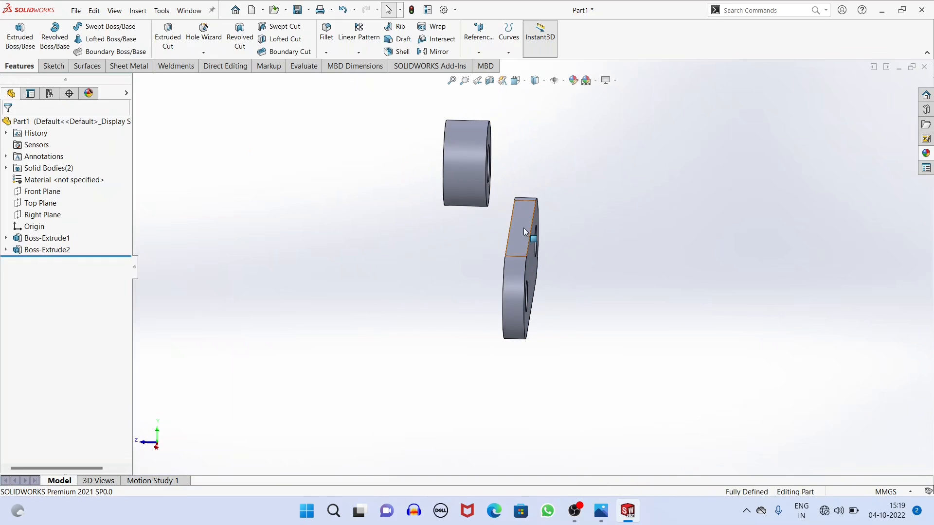
{"action": "middle_click_drag", "start_coordinate": [417, 173], "coordinate": [619, 389]}
{"action": "left_click", "coordinate": [598, 517]}
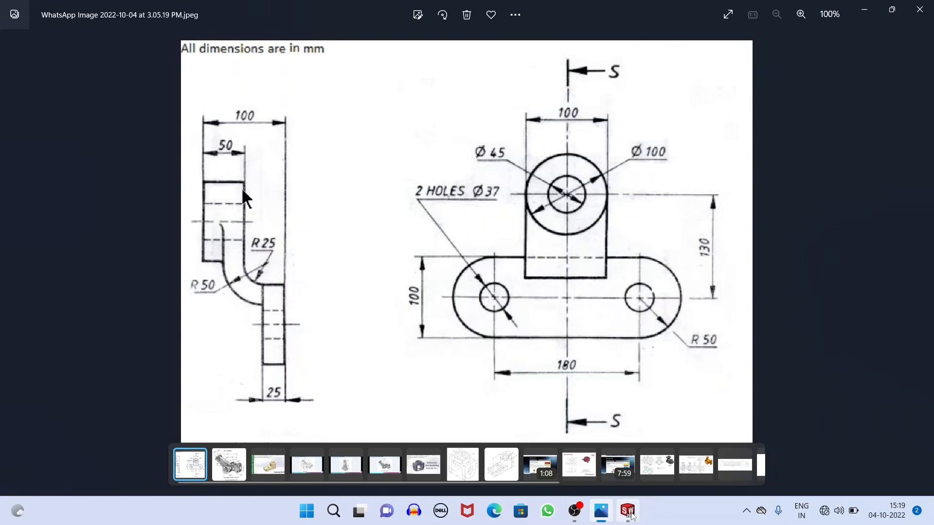
{"action": "left_click", "coordinate": [630, 515]}
{"action": "left_click", "coordinate": [46, 216]}
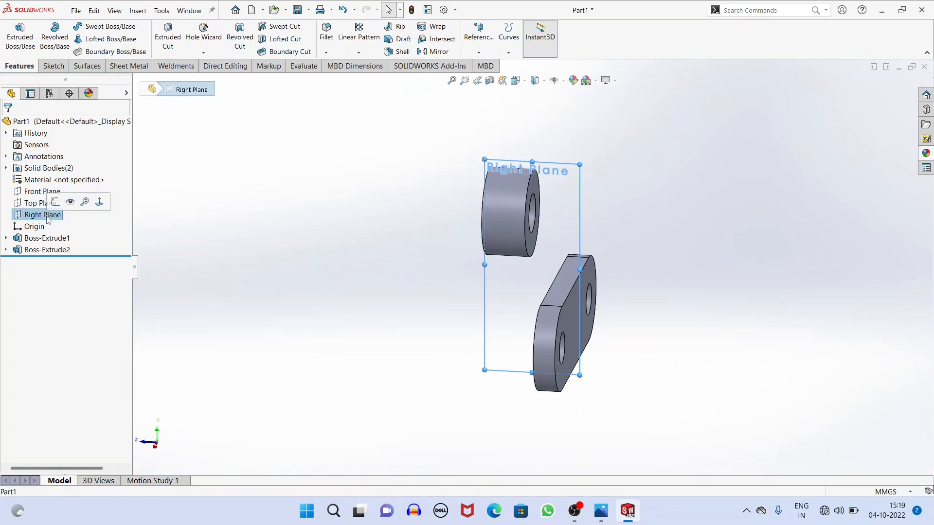
{"action": "left_click", "coordinate": [54, 202]}
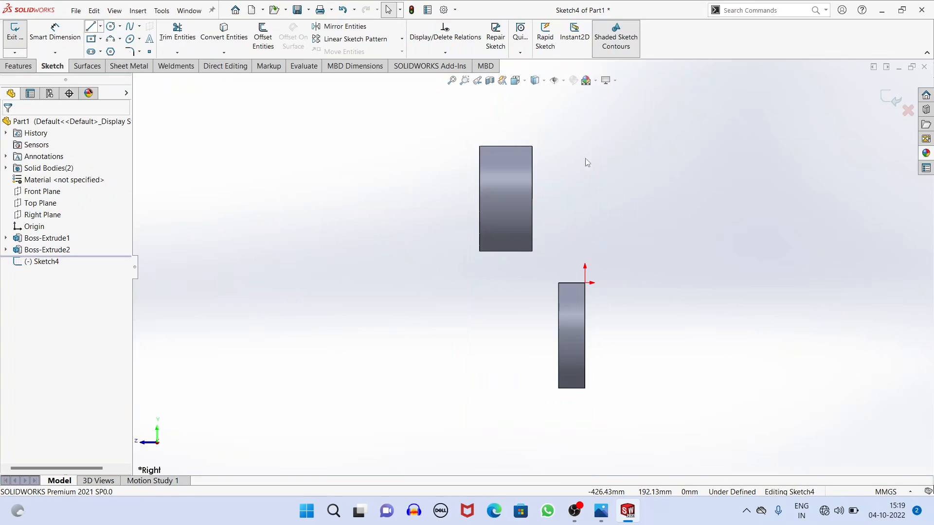
Step: Sketch a vertical line about 56 mm down from the middle of the ring's rear face, continued by a 90° tangent arc to the plate's upper front corner
{"action": "key", "text": "l"}
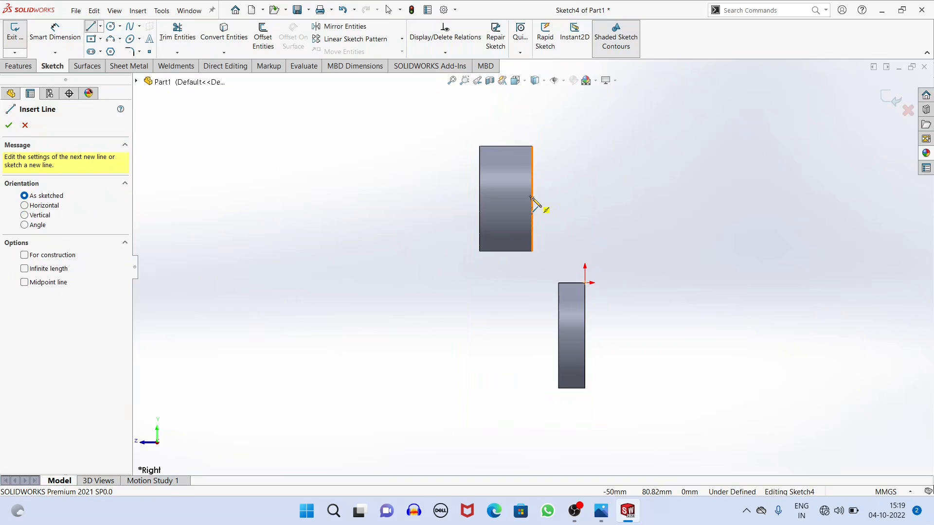
{"action": "left_click", "coordinate": [532, 198]}
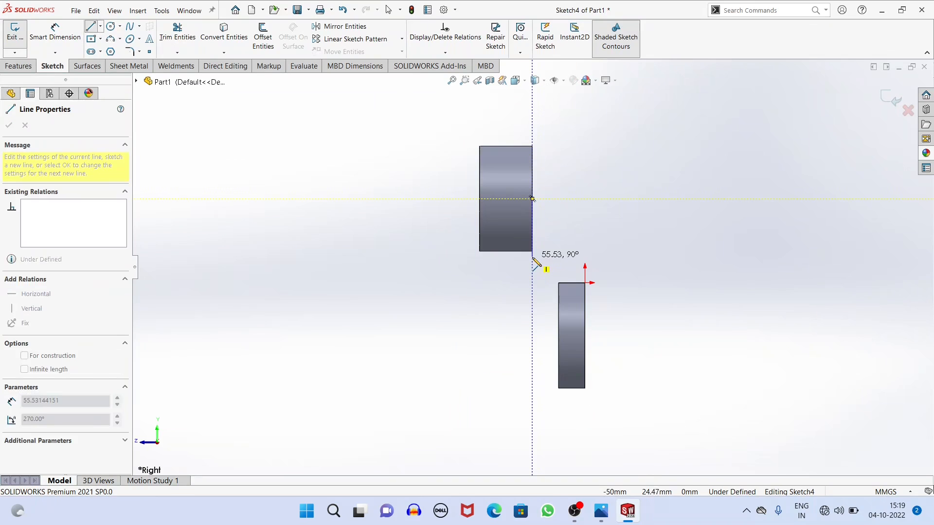
{"action": "left_click", "coordinate": [533, 256]}
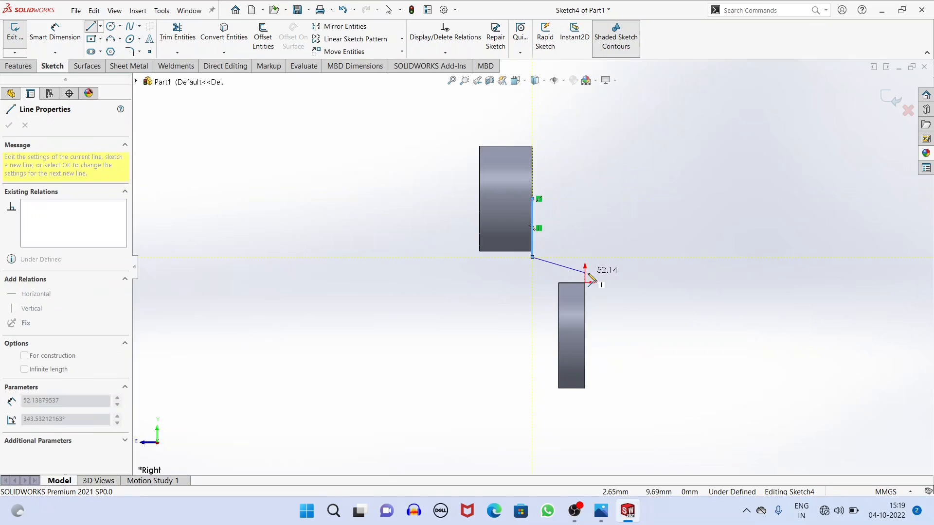
{"action": "left_click", "coordinate": [532, 256]}
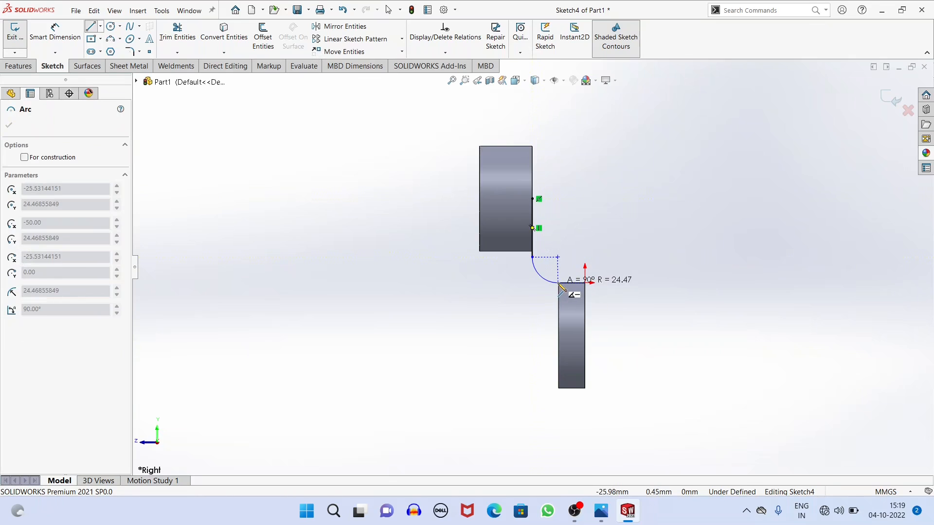
{"action": "left_click", "coordinate": [559, 284]}
{"action": "right_click", "coordinate": [594, 195]}
{"action": "left_click", "coordinate": [597, 199]}
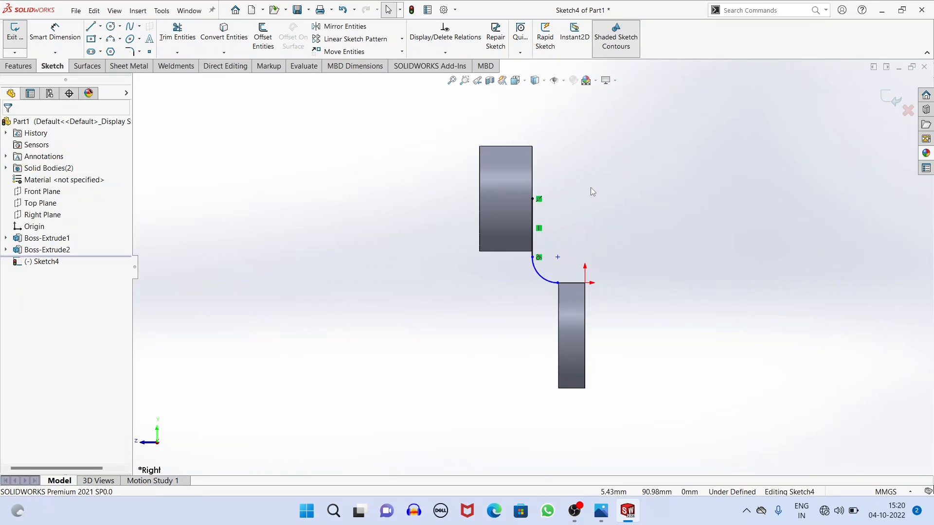
Step: Check the tangent relation between the arc and the vertical line
{"action": "scroll", "coordinate": [571, 246], "scroll_direction": "down", "scroll_amount": 5}
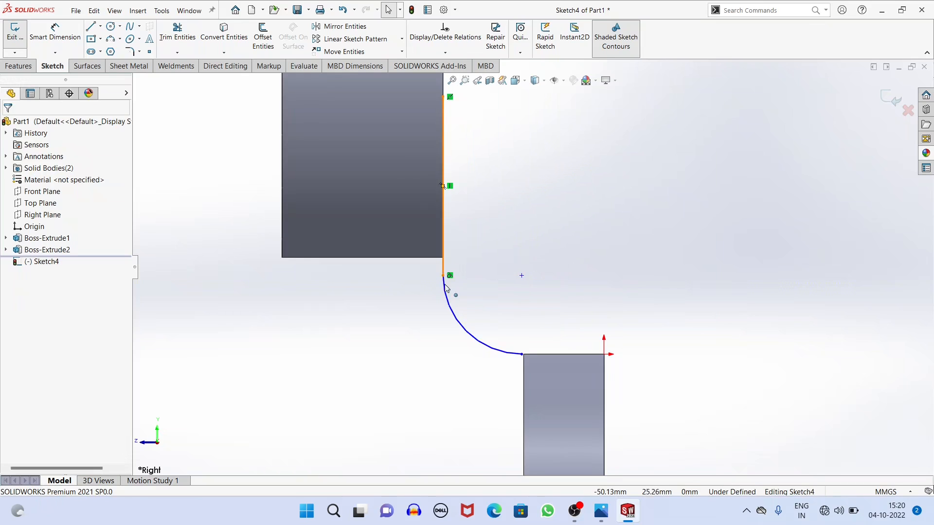
{"action": "left_click", "coordinate": [446, 288]}
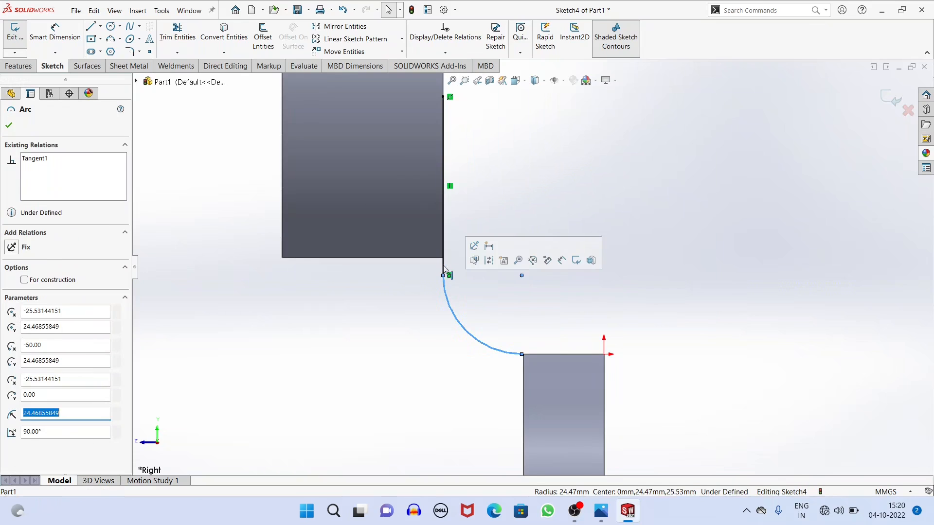
{"action": "left_click", "coordinate": [443, 266]}
{"action": "left_click", "coordinate": [451, 275]}
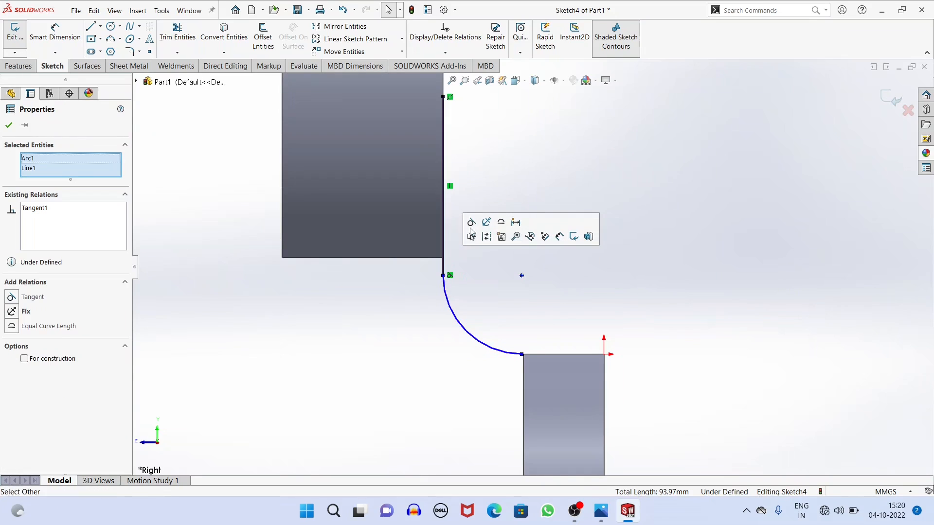
{"action": "left_click", "coordinate": [9, 126]}
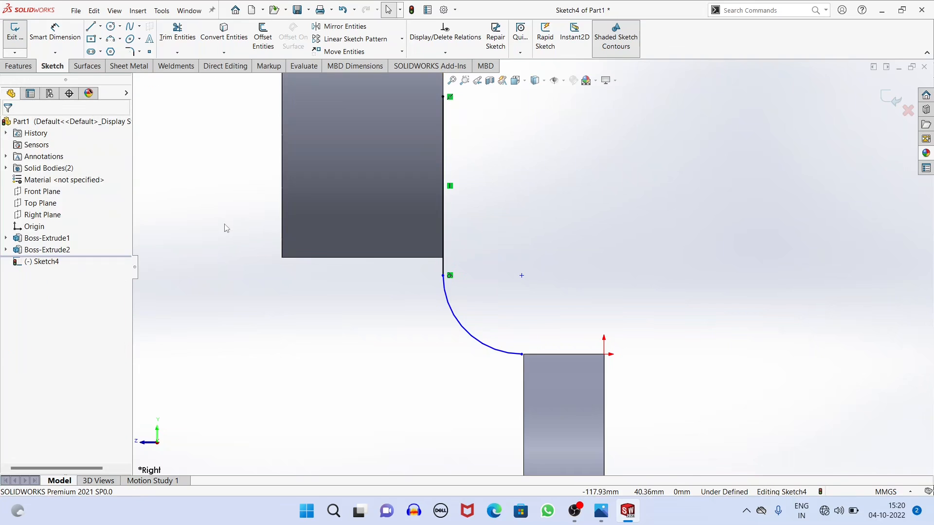
Step: Add a tangent relation between the arc and the top edge of the base plate
{"action": "scroll", "coordinate": [601, 406], "scroll_direction": "down", "scroll_amount": 1}
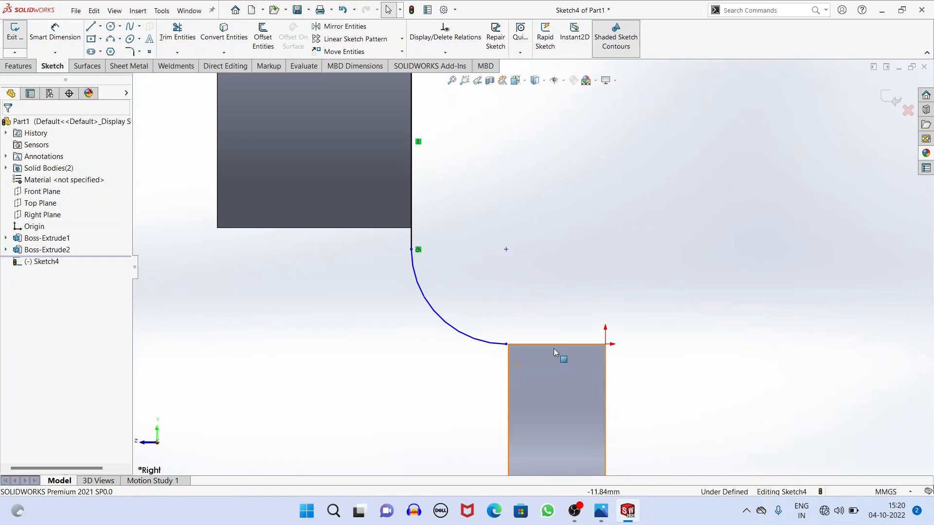
{"action": "left_click", "coordinate": [525, 344]}
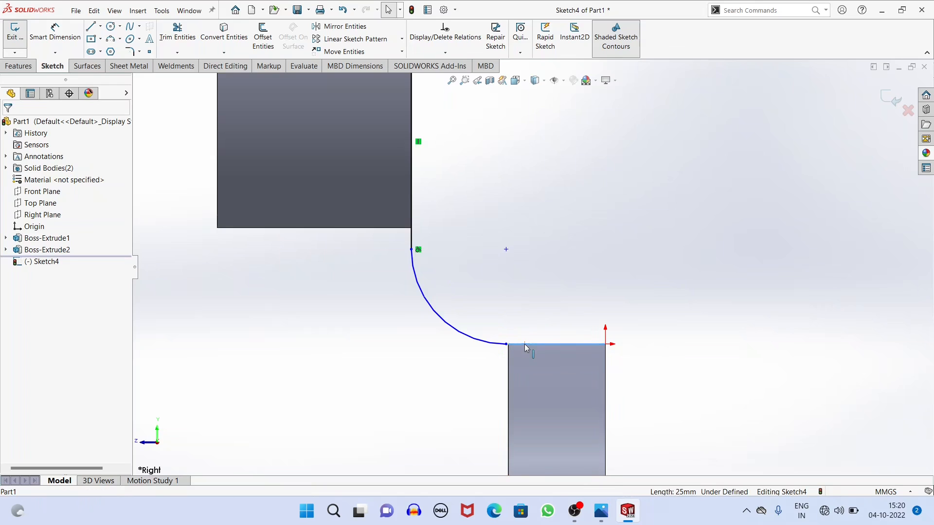
{"action": "left_click", "coordinate": [489, 346], "text": "ctrl"}
{"action": "left_click", "coordinate": [513, 300]}
{"action": "left_click", "coordinate": [8, 124]}
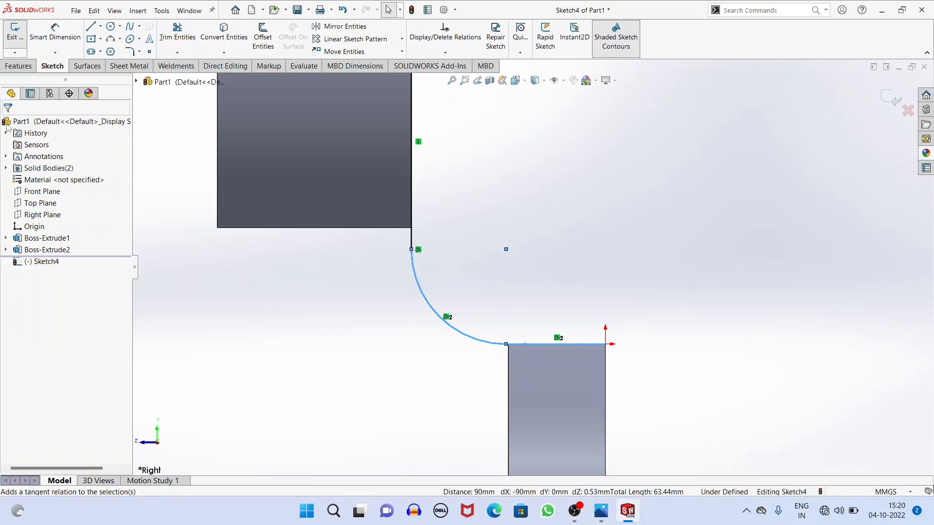
Step: Make the arc's lower endpoint coincident with the base plate's upper front corner
{"action": "left_click", "coordinate": [506, 344]}
{"action": "scroll", "coordinate": [507, 346], "scroll_direction": "down", "scroll_amount": 3}
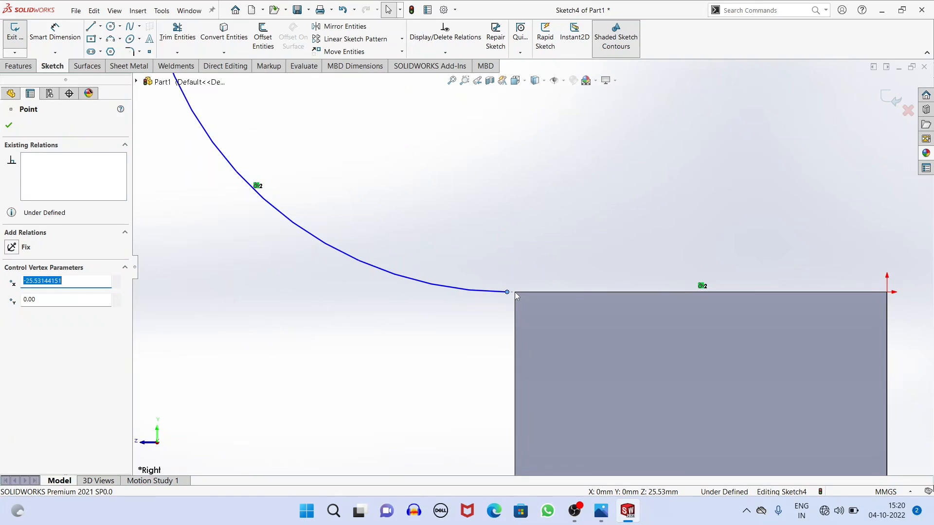
{"action": "left_click", "coordinate": [515, 292], "text": "ctrl"}
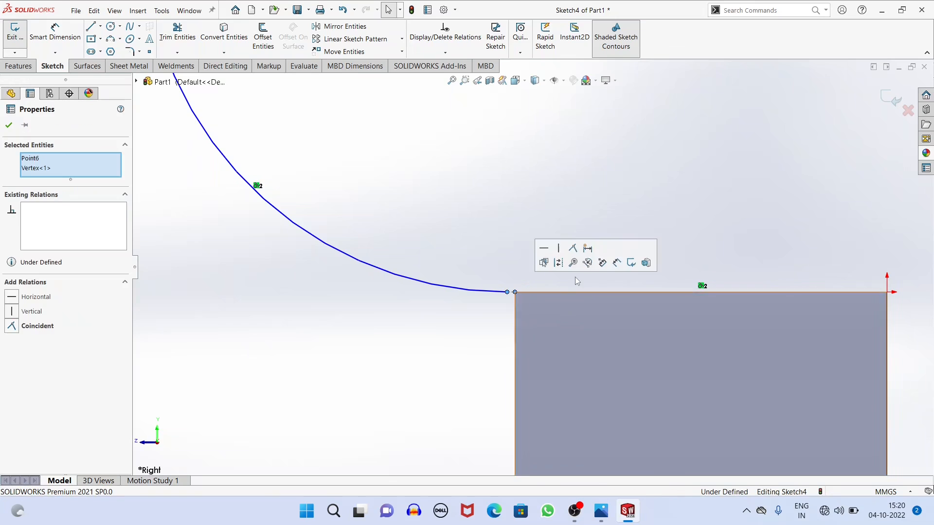
{"action": "left_click", "coordinate": [573, 249]}
{"action": "left_click", "coordinate": [9, 126]}
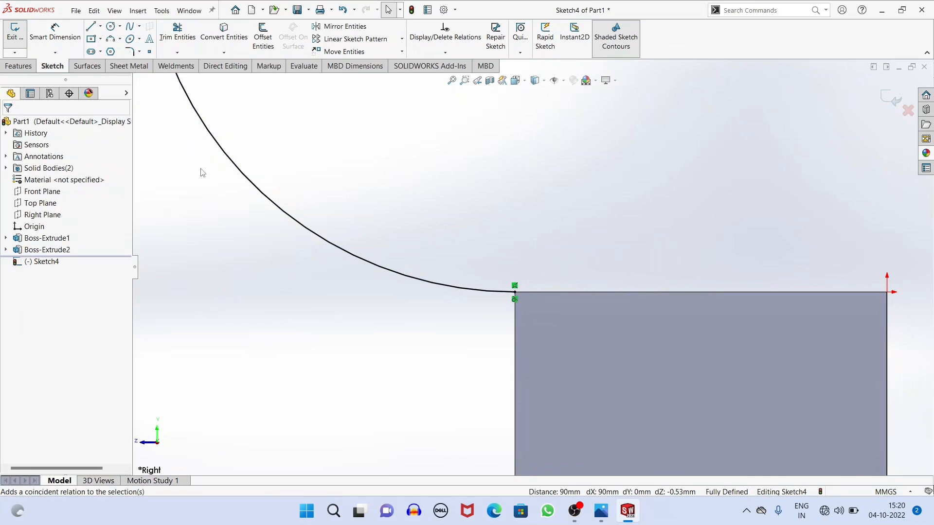
Step: Offset the chain of vertical line and arc by 25 mm toward the front of the ring
{"action": "scroll", "coordinate": [273, 180], "scroll_direction": "up", "scroll_amount": 5}
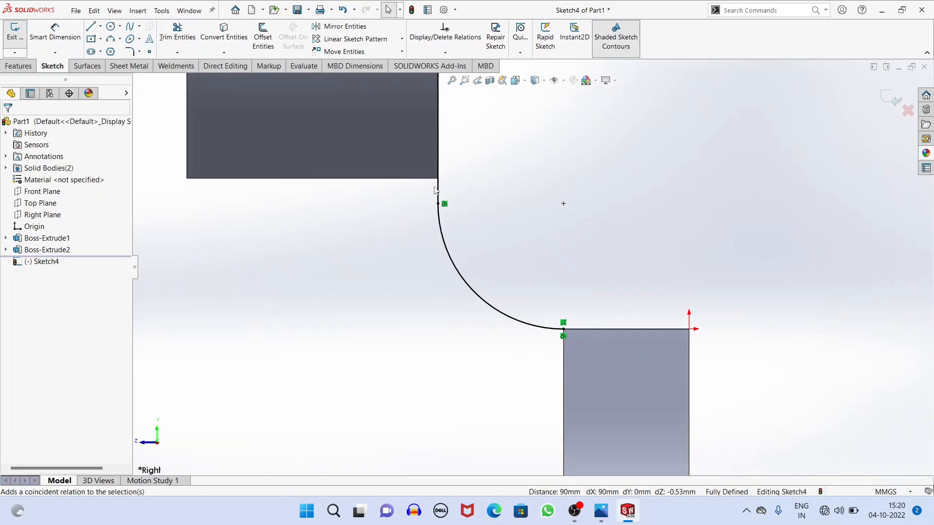
{"action": "left_click", "coordinate": [264, 38]}
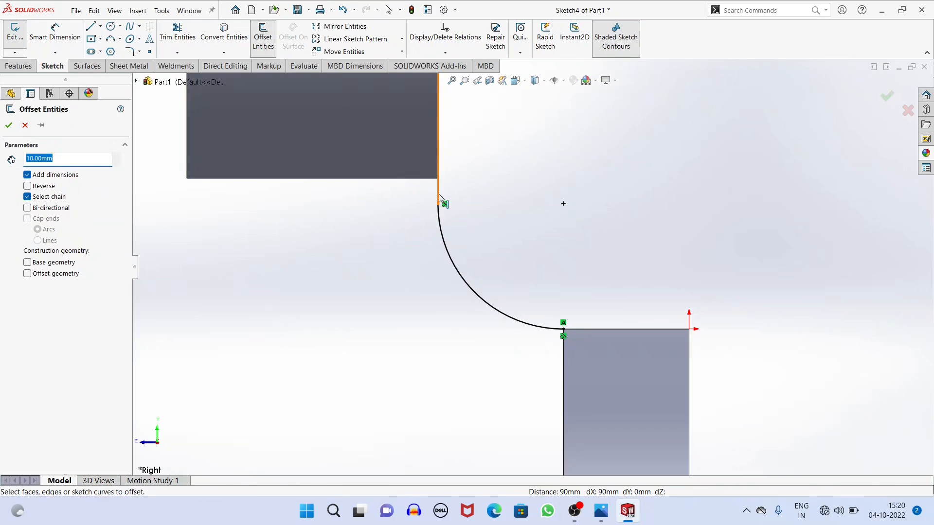
{"action": "left_click", "coordinate": [438, 194]}
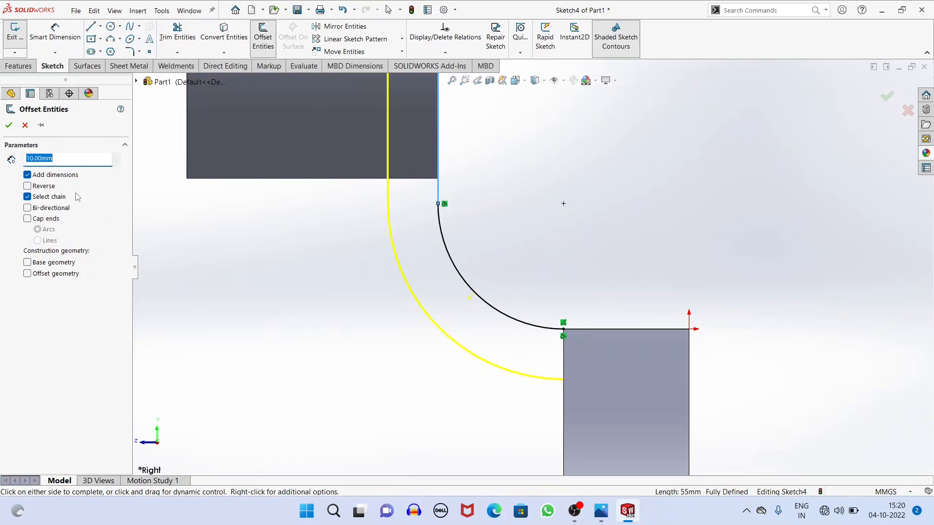
{"action": "type", "text": "25"}
{"action": "key", "text": "Return"}
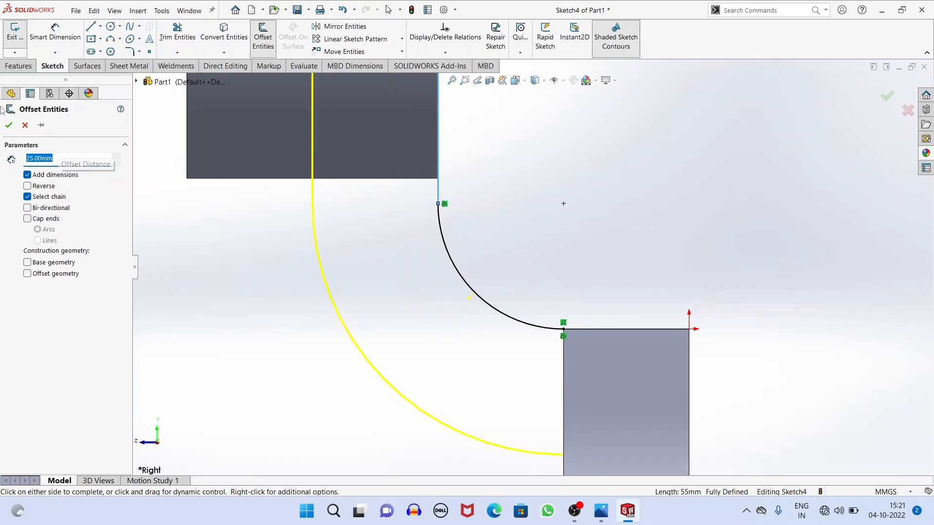
{"action": "left_click", "coordinate": [9, 125]}
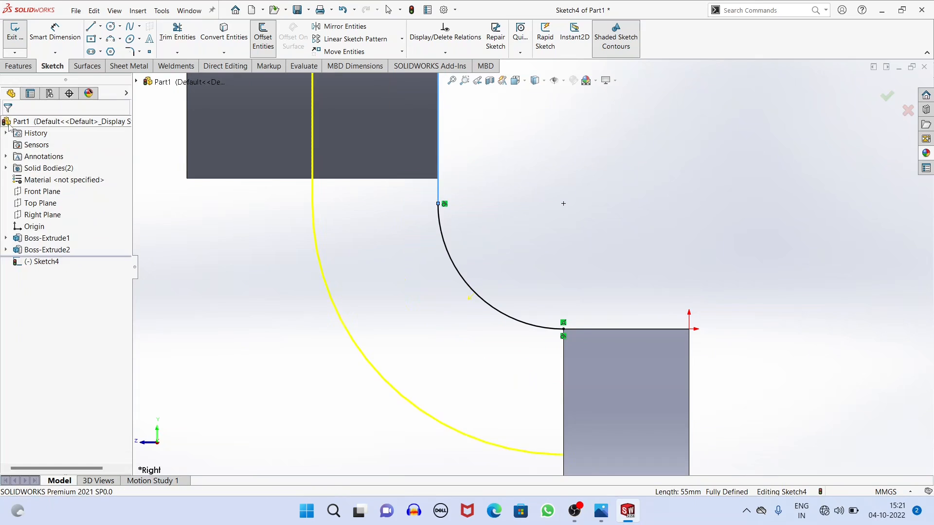
Step: Close the web profile with a horizontal line across its upper ends and a vertical line across its lower ends
{"action": "scroll", "coordinate": [469, 294], "scroll_direction": "up", "scroll_amount": 3}
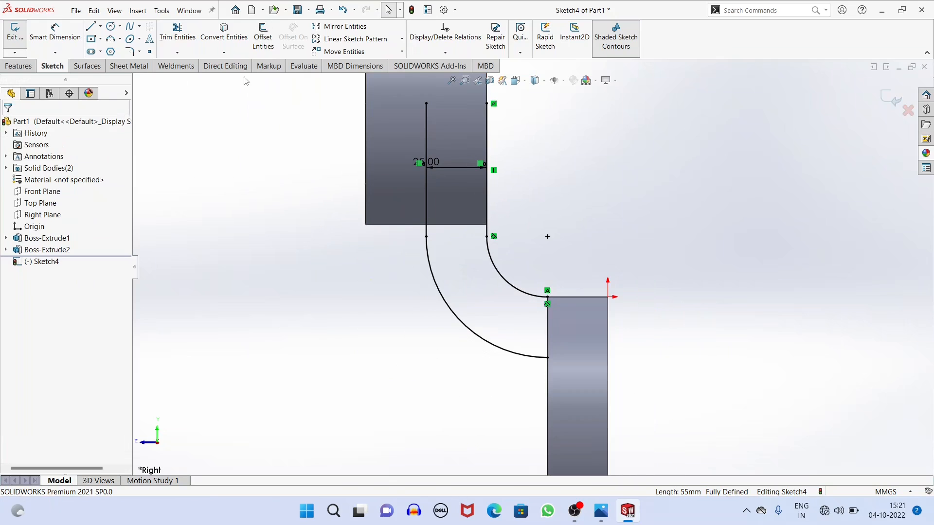
{"action": "left_click", "coordinate": [95, 28]}
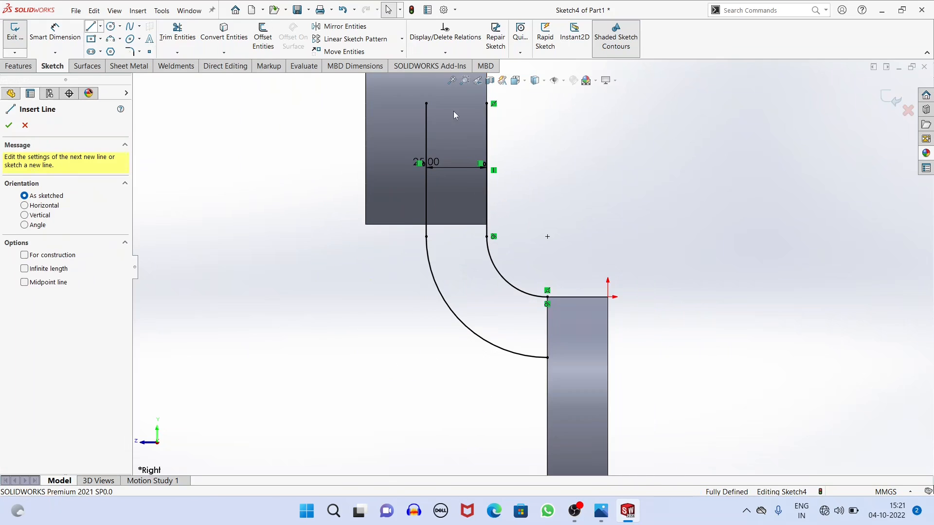
{"action": "left_click", "coordinate": [427, 104]}
{"action": "left_click", "coordinate": [487, 104]}
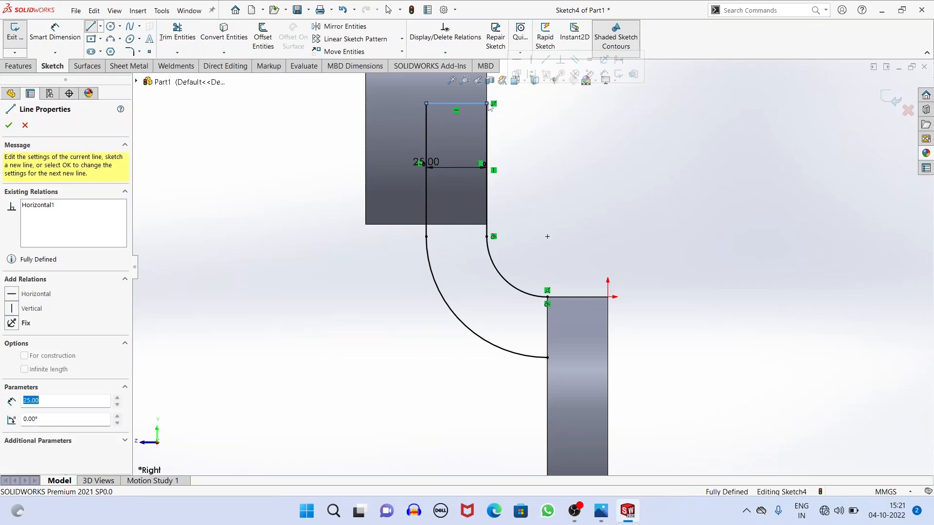
{"action": "left_click", "coordinate": [548, 302]}
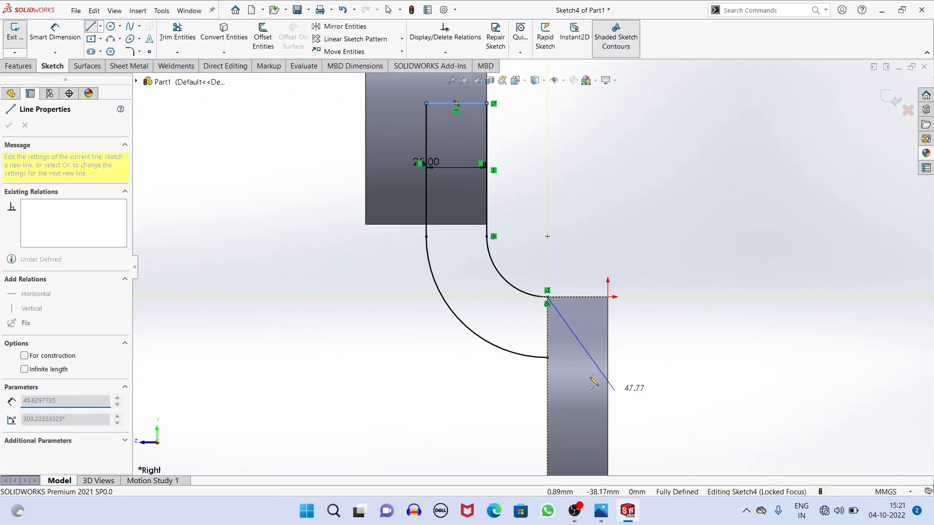
{"action": "left_click", "coordinate": [548, 358]}
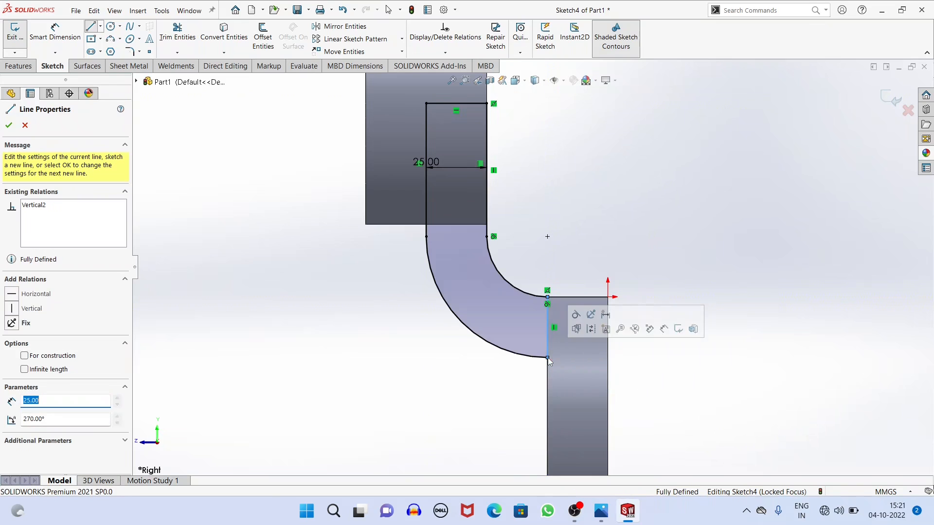
{"action": "right_click", "coordinate": [586, 191]}
{"action": "left_click", "coordinate": [606, 192]}
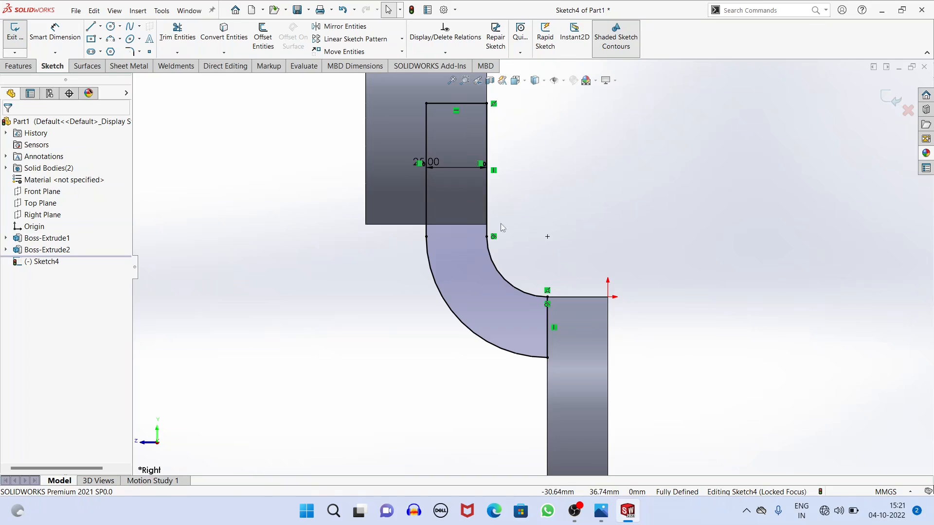
Step: Extrude the web profile 100 mm with the Mid Plane end condition, merged with the existing bodies
{"action": "mouse_move", "coordinate": [375, 257]}
{"action": "middle_mouse_down"}
{"action": "mouse_move", "coordinate": [431, 237]}
{"action": "mouse_move", "coordinate": [406, 191]}
{"action": "mouse_move", "coordinate": [389, 204]}
{"action": "middle_mouse_up"}
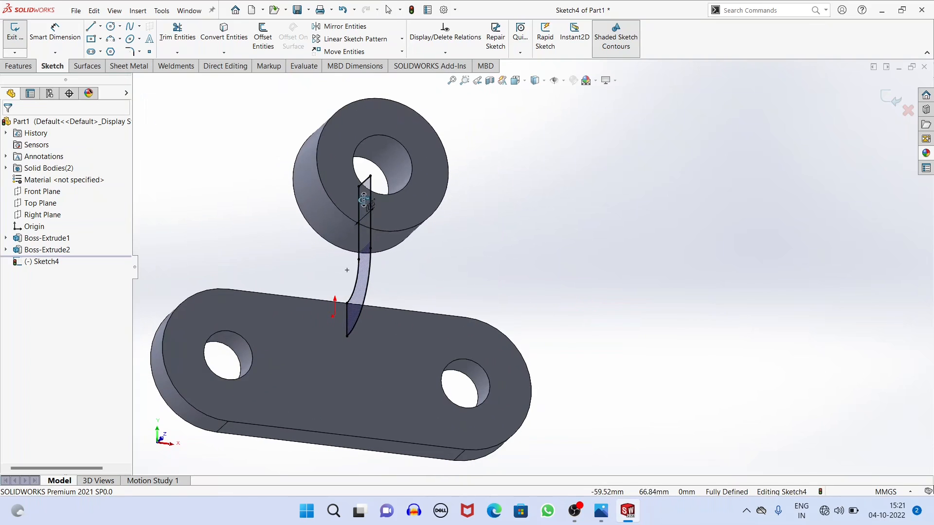
{"action": "left_click", "coordinate": [17, 67]}
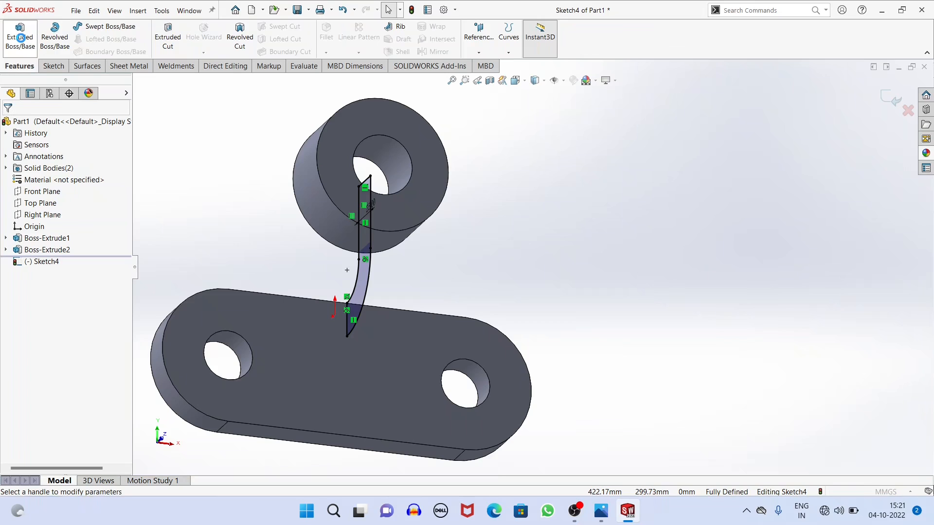
{"action": "left_click", "coordinate": [21, 38]}
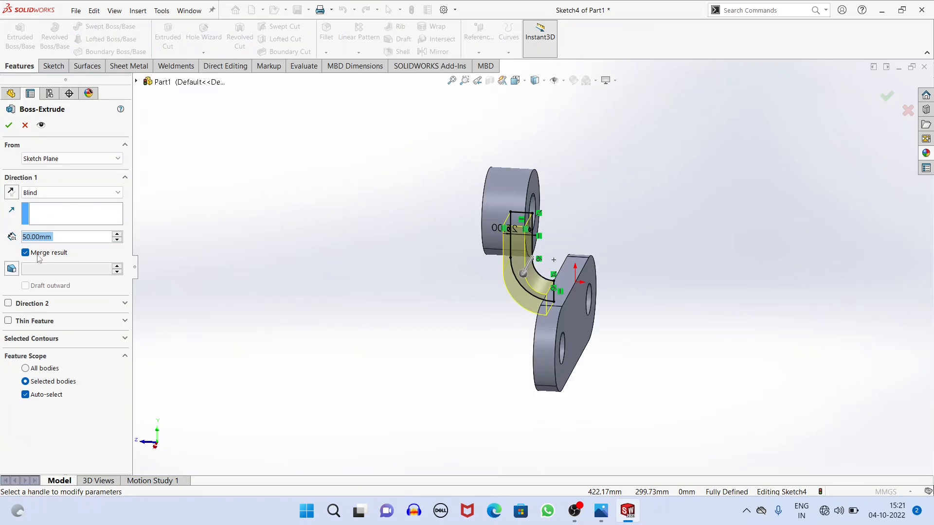
{"action": "type", "text": "100"}
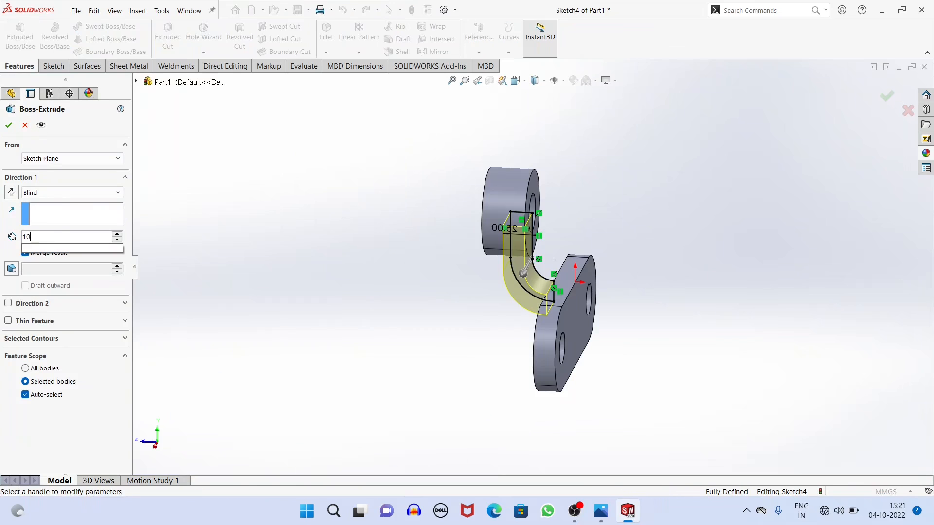
{"action": "key", "text": "Return"}
{"action": "left_click", "coordinate": [59, 193]}
{"action": "left_click", "coordinate": [60, 253]}
{"action": "key", "text": "Return"}
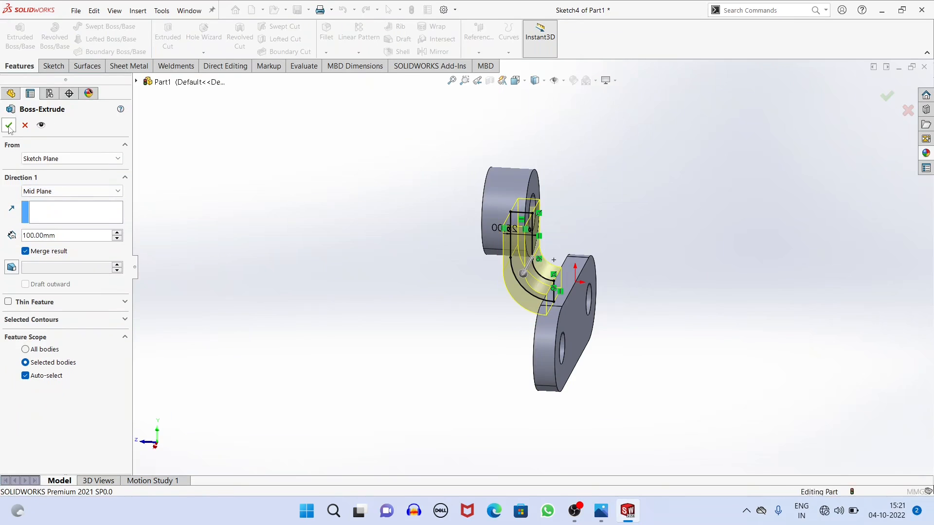
{"action": "left_click", "coordinate": [372, 232]}
Step: Start a sketch on the ring's front face and convert the edge of its central hole into a sketch circle
{"action": "middle_click_drag", "start_coordinate": [372, 233], "coordinate": [485, 66]}
{"action": "middle_click_drag", "start_coordinate": [702, 345], "coordinate": [323, 322]}
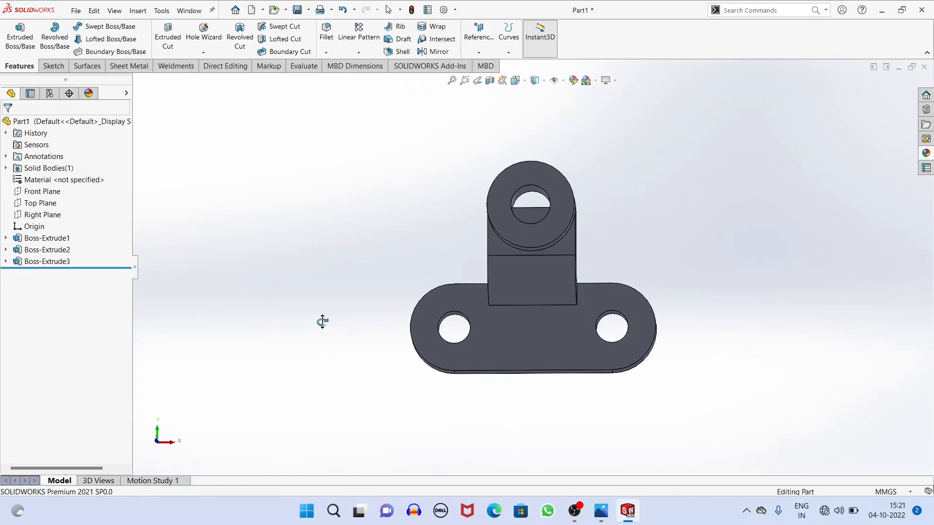
{"action": "middle_click_drag", "start_coordinate": [562, 194], "coordinate": [568, 247]}
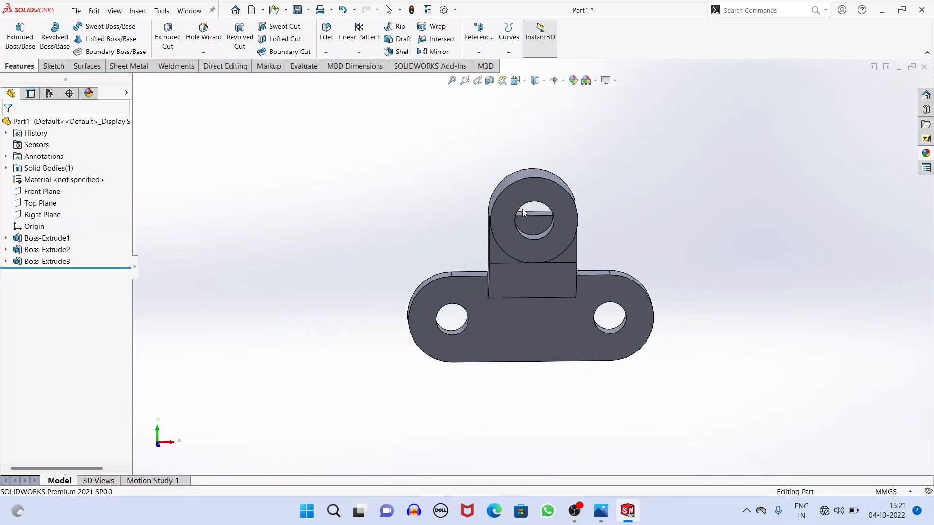
{"action": "left_click", "coordinate": [546, 194]}
{"action": "left_click", "coordinate": [588, 164]}
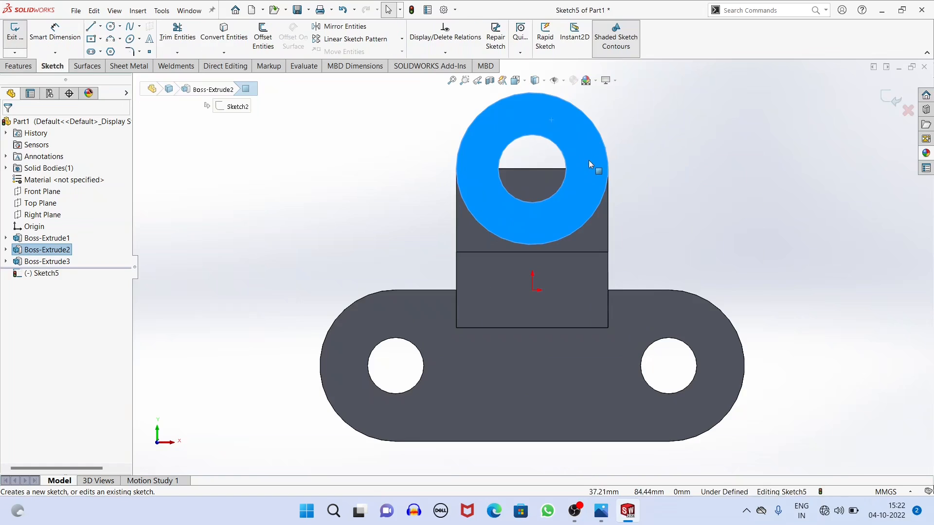
{"action": "left_click", "coordinate": [622, 116]}
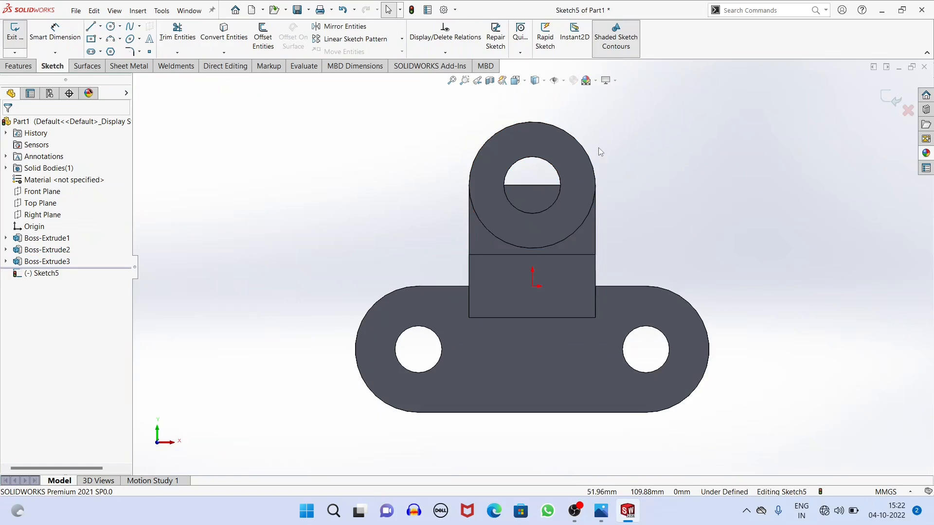
{"action": "scroll", "coordinate": [599, 147], "scroll_direction": "down", "scroll_amount": 1}
{"action": "left_click", "coordinate": [508, 168]}
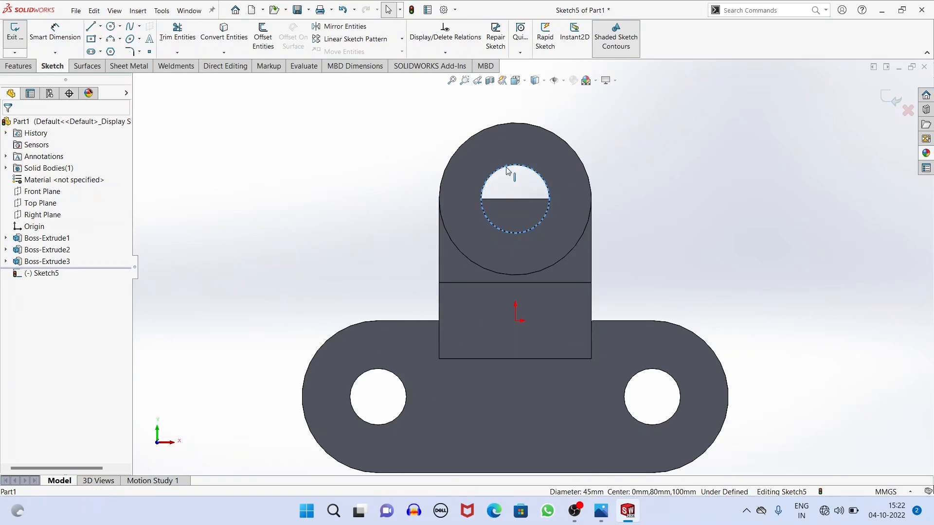
{"action": "left_click", "coordinate": [223, 30]}
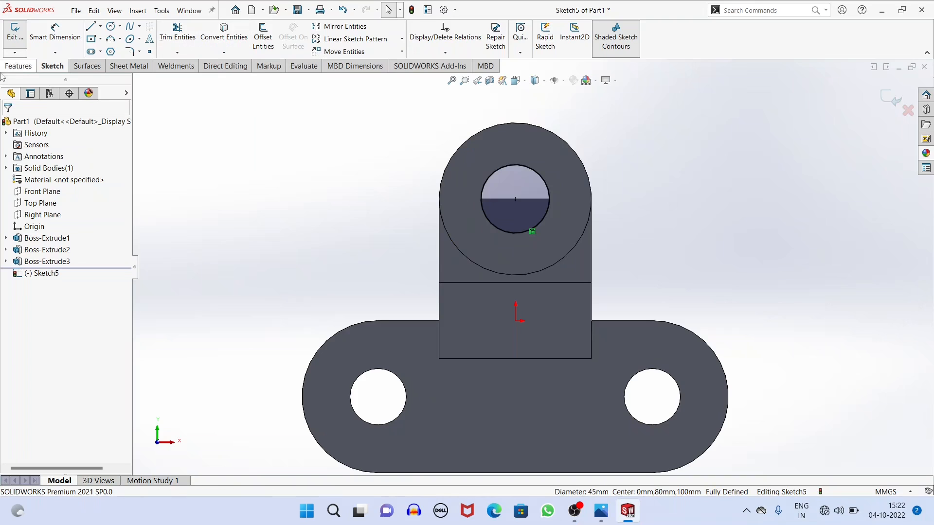
Step: Extrude-cut the converted circle through the web behind the ring to open the hole fully
{"action": "left_click", "coordinate": [20, 67]}
{"action": "left_click", "coordinate": [173, 44]}
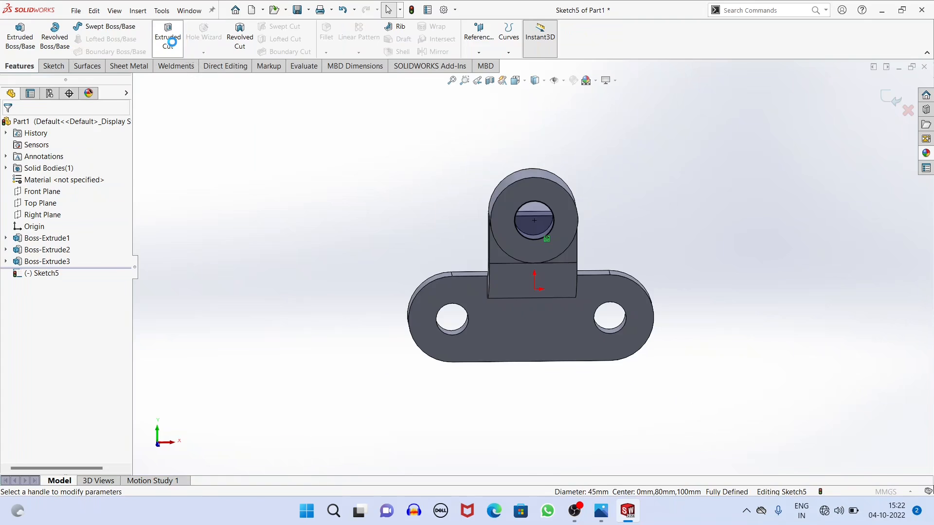
{"action": "left_click", "coordinate": [71, 191]}
{"action": "left_click", "coordinate": [67, 216]}
{"action": "left_click", "coordinate": [13, 130]}
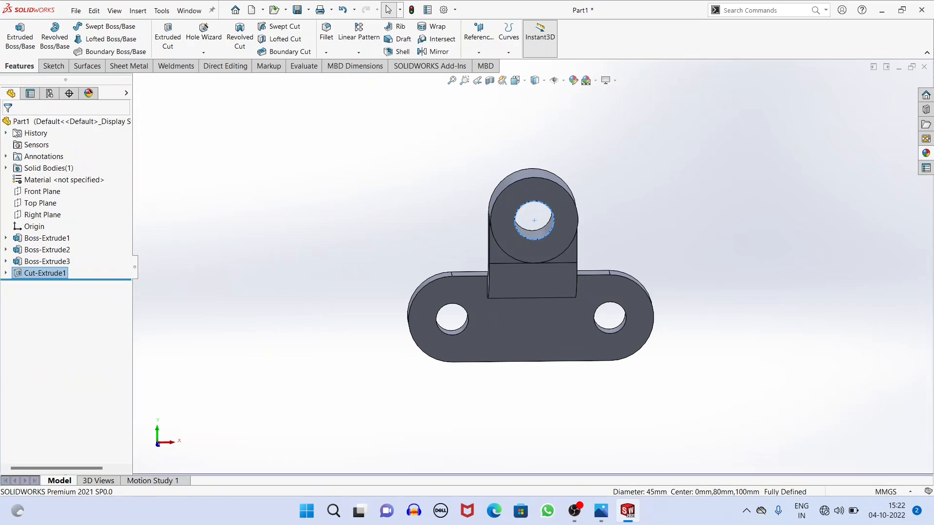
{"action": "left_click", "coordinate": [417, 250]}
Step: Apply the cast aluminum appearance from the aluminum metals to the bracket
{"action": "middle_click_drag", "start_coordinate": [421, 254], "coordinate": [651, 377]}
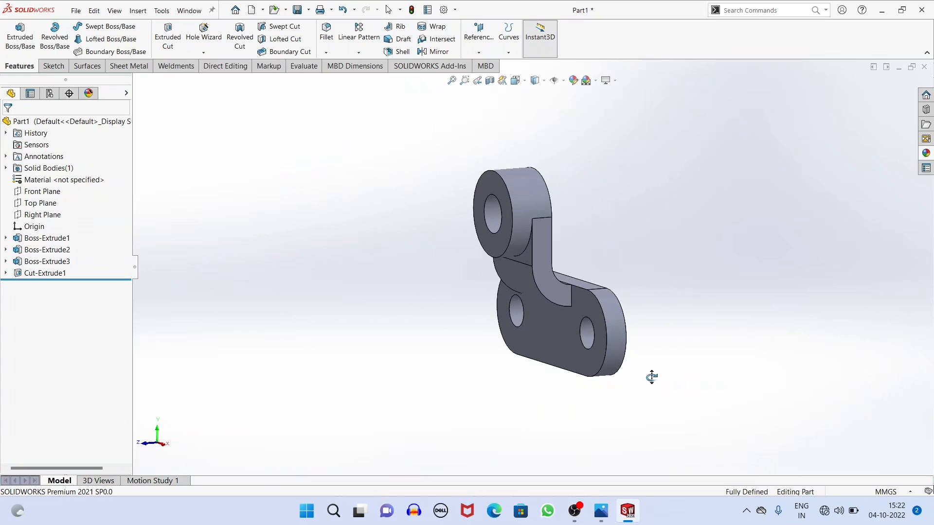
{"action": "left_click", "coordinate": [925, 154]}
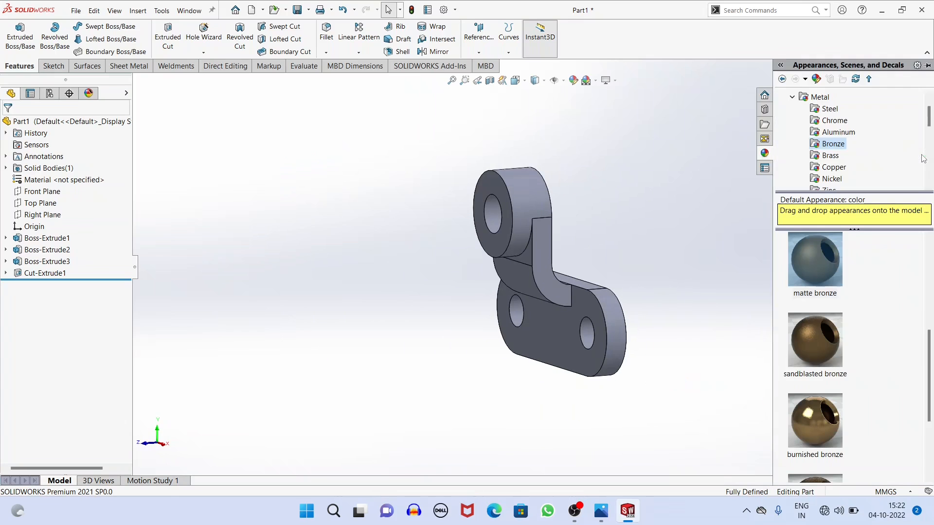
{"action": "left_click", "coordinate": [833, 133]}
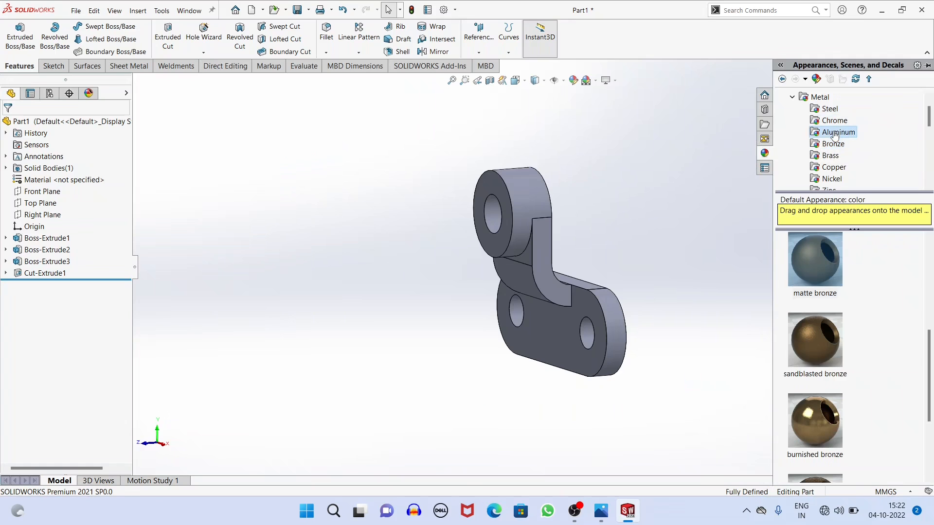
{"action": "scroll", "coordinate": [824, 318], "scroll_direction": "down", "scroll_amount": 3}
{"action": "double_click", "coordinate": [822, 309]}
{"action": "scroll", "coordinate": [811, 368], "scroll_direction": "down", "scroll_amount": 3}
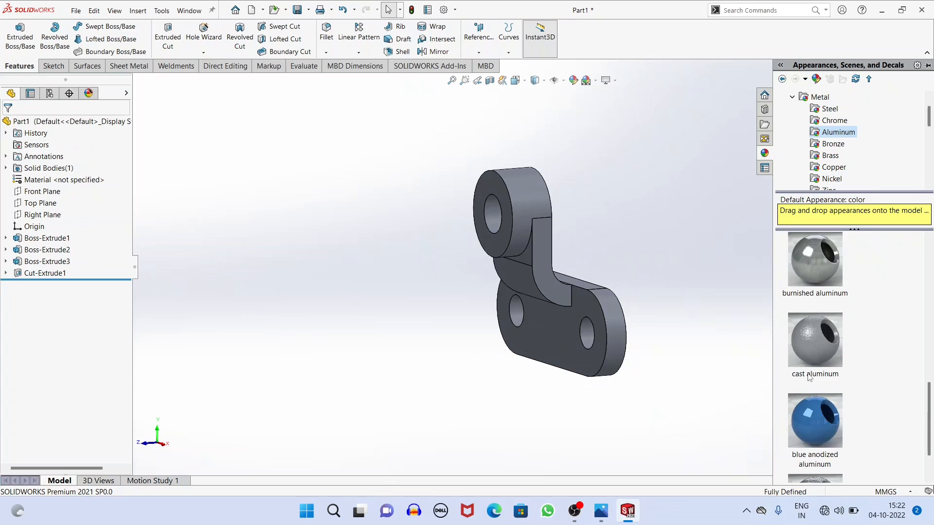
{"action": "left_click", "coordinate": [814, 374]}
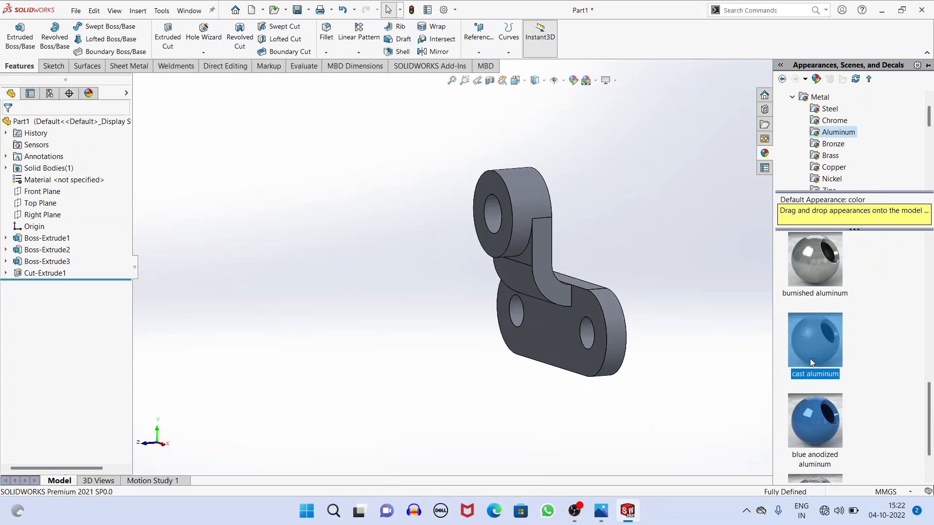
{"action": "middle_click_drag", "start_coordinate": [595, 227], "coordinate": [652, 269]}
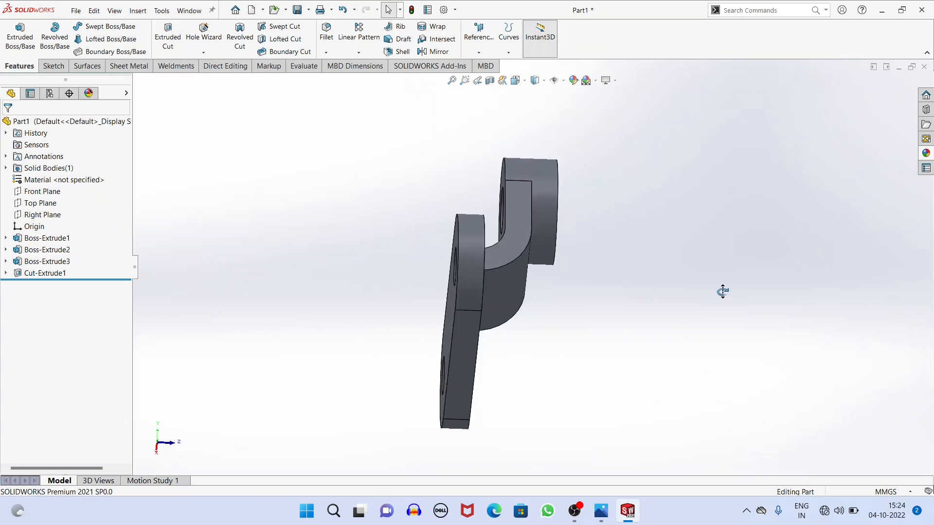
{"action": "middle_click_drag", "start_coordinate": [722, 290], "coordinate": [198, 379]}
{"action": "middle_click_drag", "start_coordinate": [312, 336], "coordinate": [346, 196]}
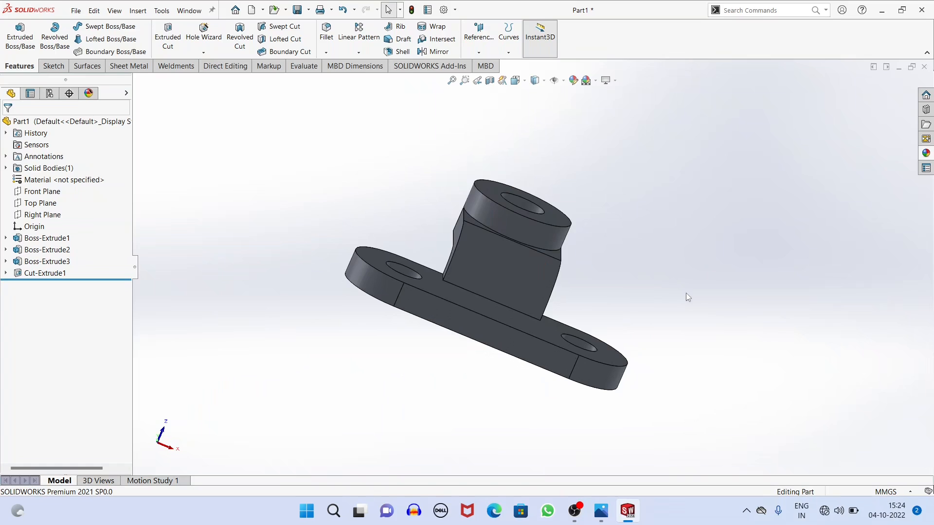